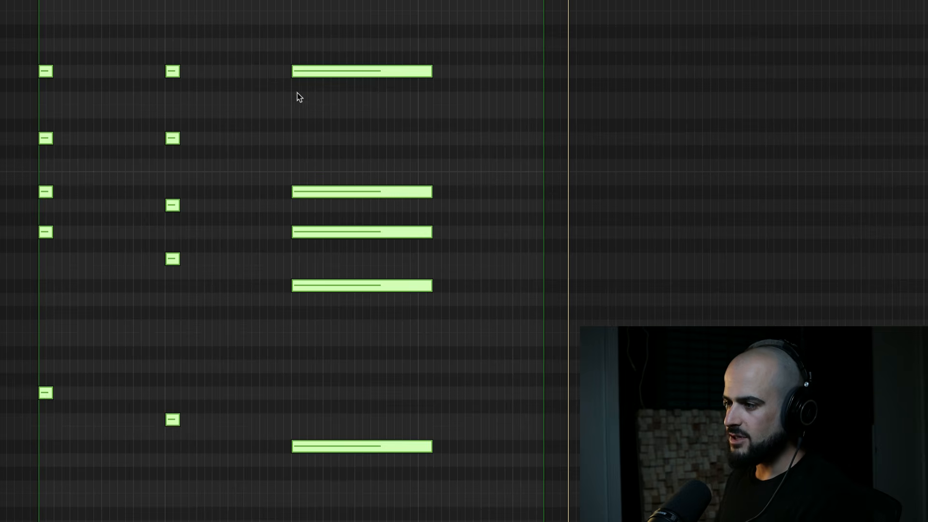
# Shorten all notes of the third chord to a length of 0 0 2 0.
pyautogui.moveTo(335, 39); pyautogui.dragTo(387, 520)
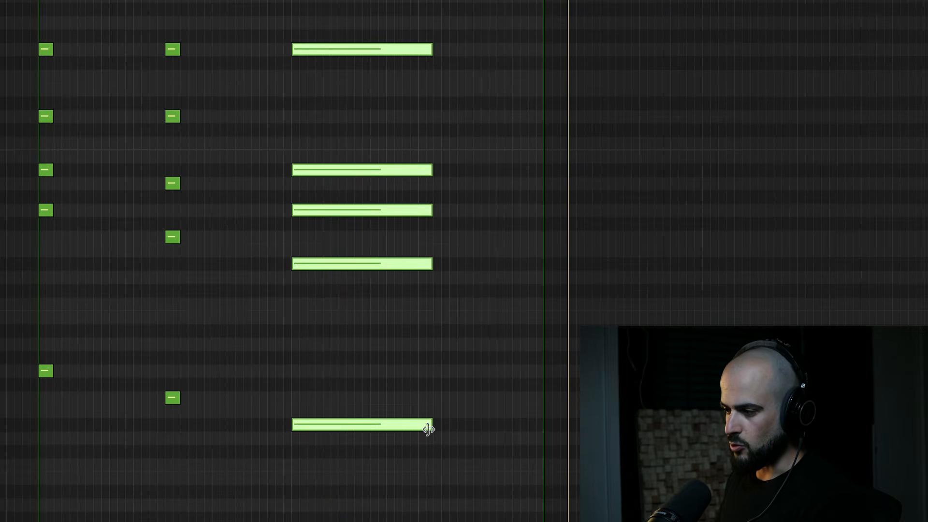
pyautogui.moveTo(429, 430); pyautogui.dragTo(304, 431)
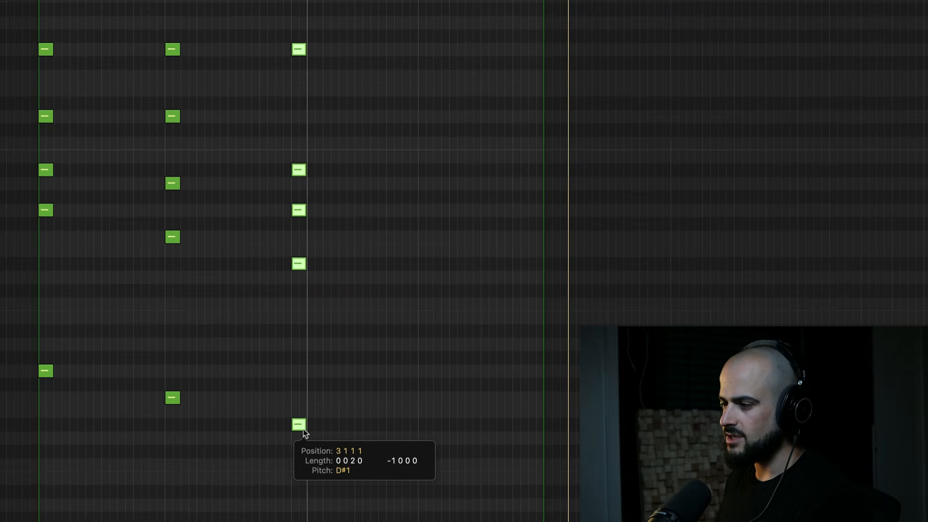
pyautogui.click(332, 425)
# Limit the cycle range to bar 25.
pyautogui.scroll(1, 332, 425)
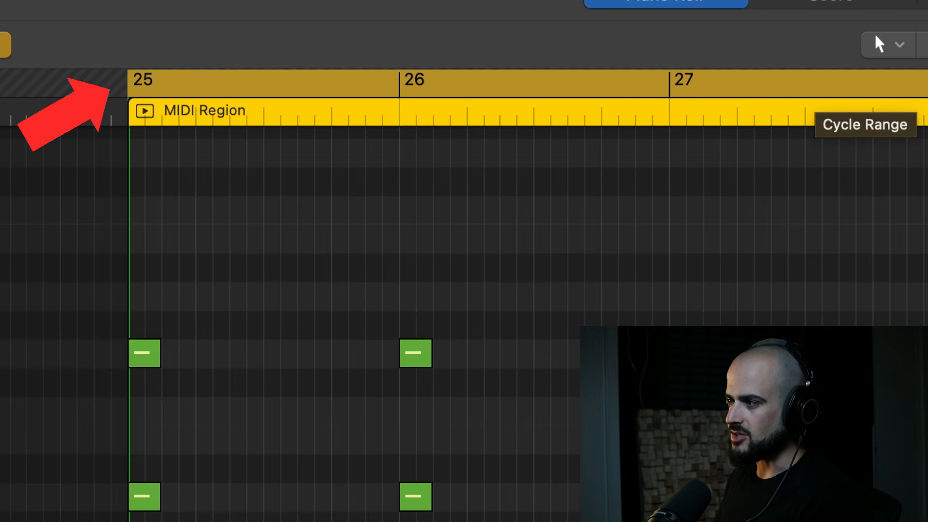
pyautogui.moveTo(926, 83); pyautogui.dragTo(366, 66)
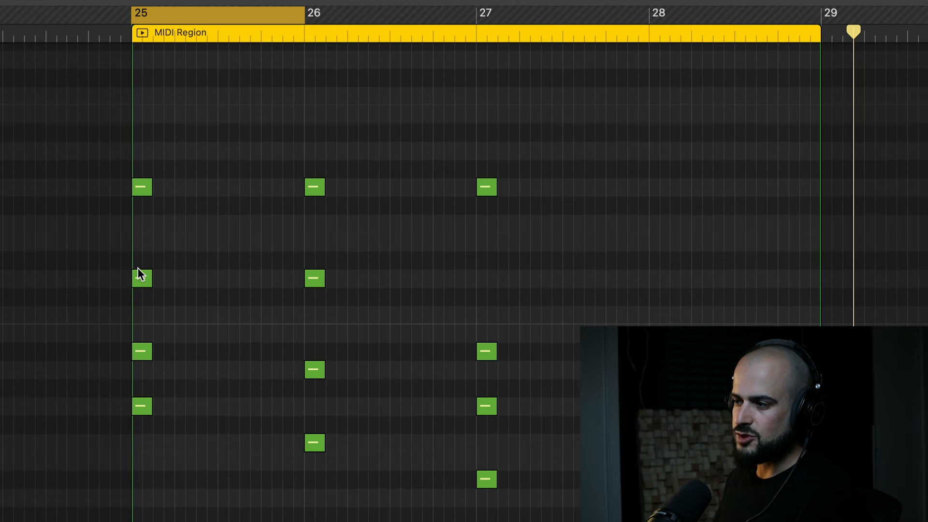
pyautogui.moveTo(138, 269)
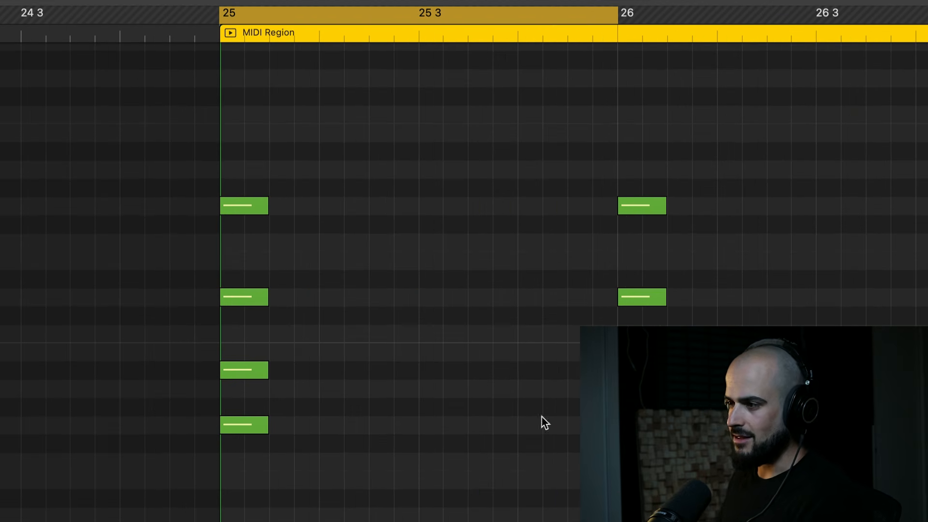
# Lengthen all chord notes to three sixteenths and copy the chords end to end, giving five hits in each bar.
pyautogui.press('super+a')
pyautogui.moveTo(266, 201); pyautogui.dragTo(291, 223)
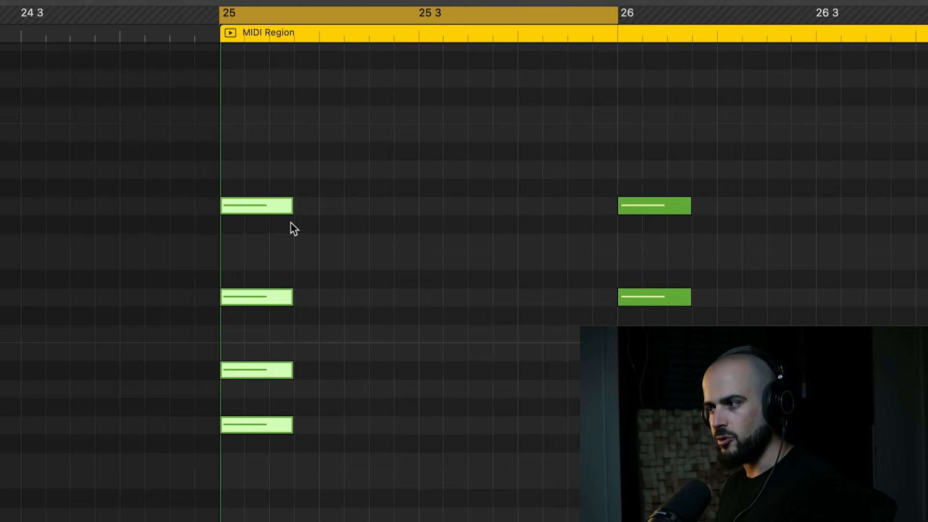
pyautogui.moveTo(256, 205); pyautogui.dragTo(406, 205)
pyautogui.moveTo(406, 206); pyautogui.dragTo(480, 206)
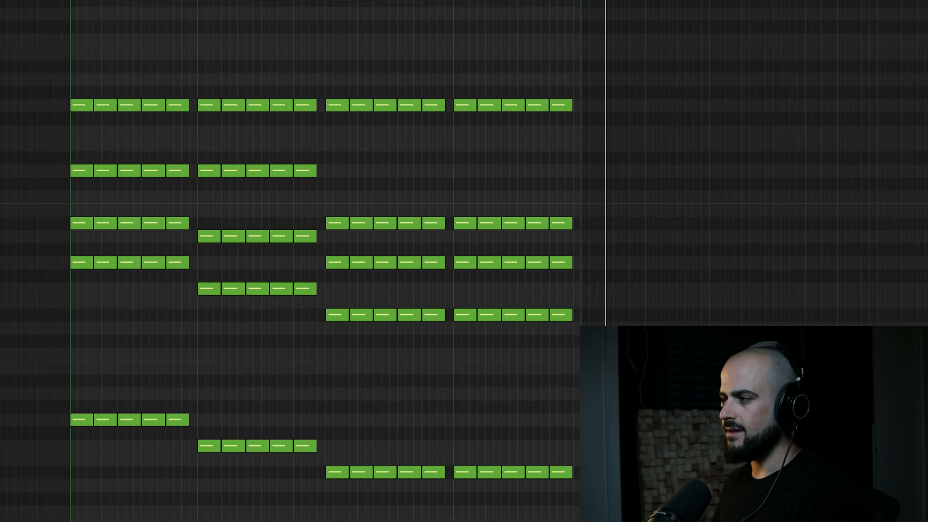
# Extend the cycle range to bar 29 and play the repeated chord pattern.
pyautogui.moveTo(198, 1); pyautogui.dragTo(581, 1)
pyautogui.press('space')
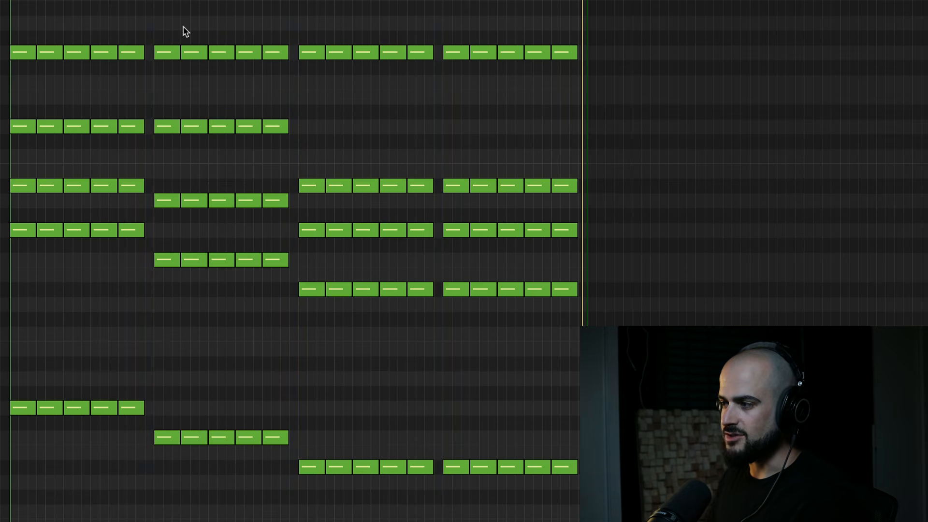
# Shift the second chord's hits one sixteenth earlier and fill the gap after them with a copied hit trimmed to 0 0 2 0.
pyautogui.moveTo(201, 103); pyautogui.dragTo(282, 480)
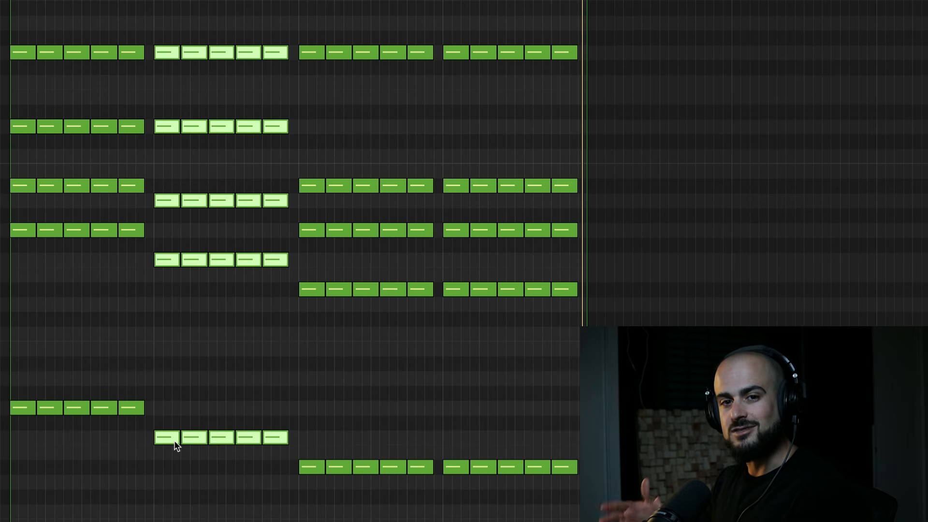
pyautogui.moveTo(174, 440)
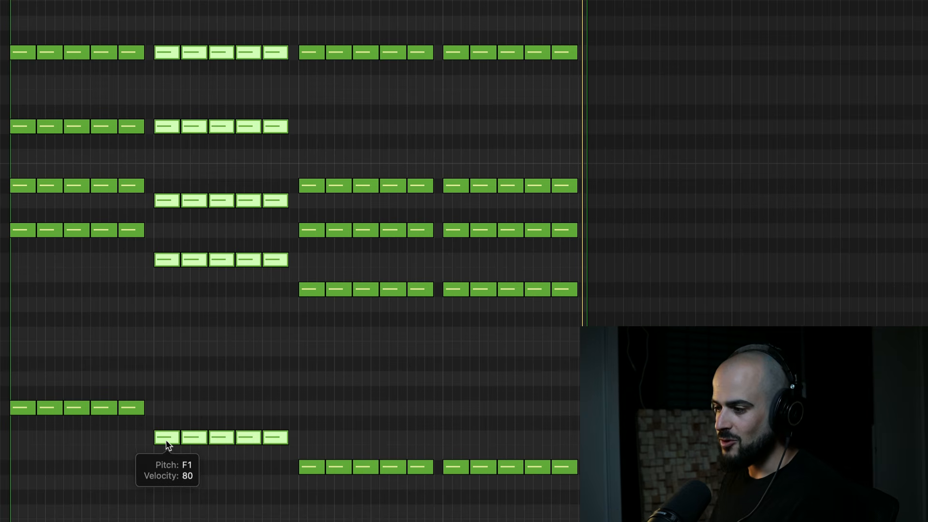
pyautogui.moveTo(165, 439); pyautogui.dragTo(158, 433)
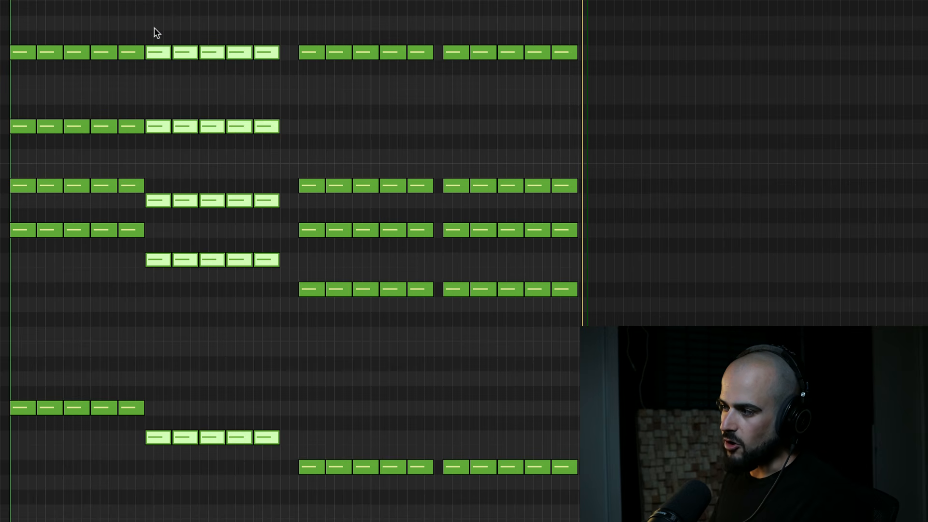
pyautogui.moveTo(268, 5); pyautogui.dragTo(280, 500)
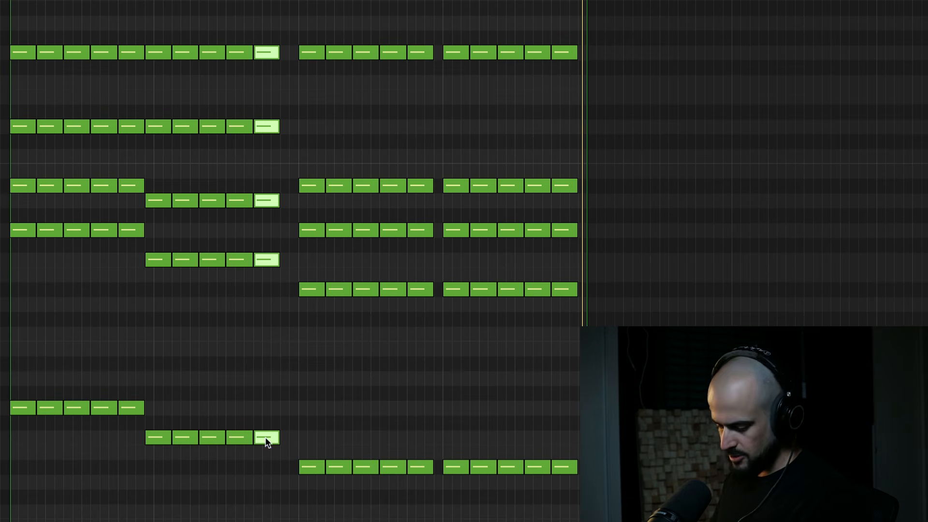
pyautogui.moveTo(265, 439); pyautogui.dragTo(298, 440)
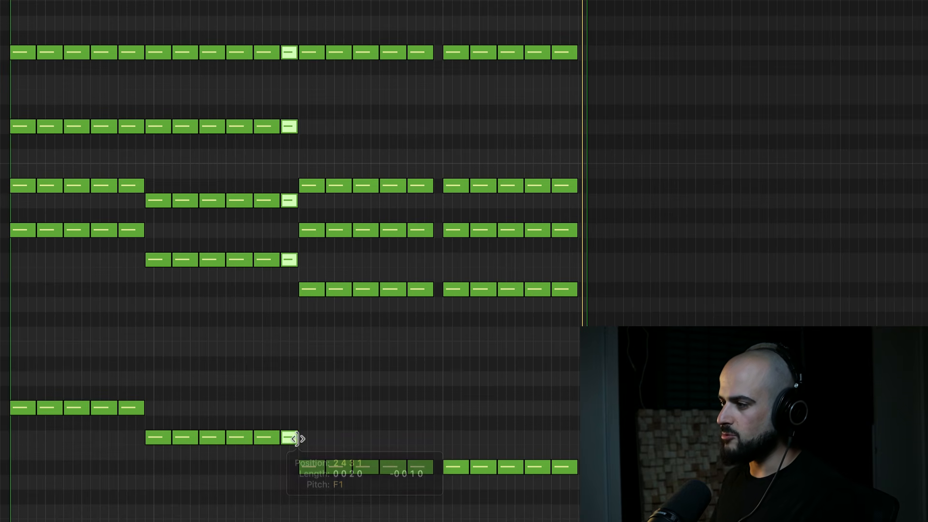
# Shift the last bar's chord hits one sixteenth earlier and add a shortened copy of the final hit up to the region's end.
pyautogui.moveTo(452, 29); pyautogui.dragTo(563, 508)
pyautogui.moveTo(457, 465); pyautogui.dragTo(448, 464)
pyautogui.moveTo(563, 497); pyautogui.dragTo(554, 2)
pyautogui.moveTo(557, 54); pyautogui.dragTo(582, 57)
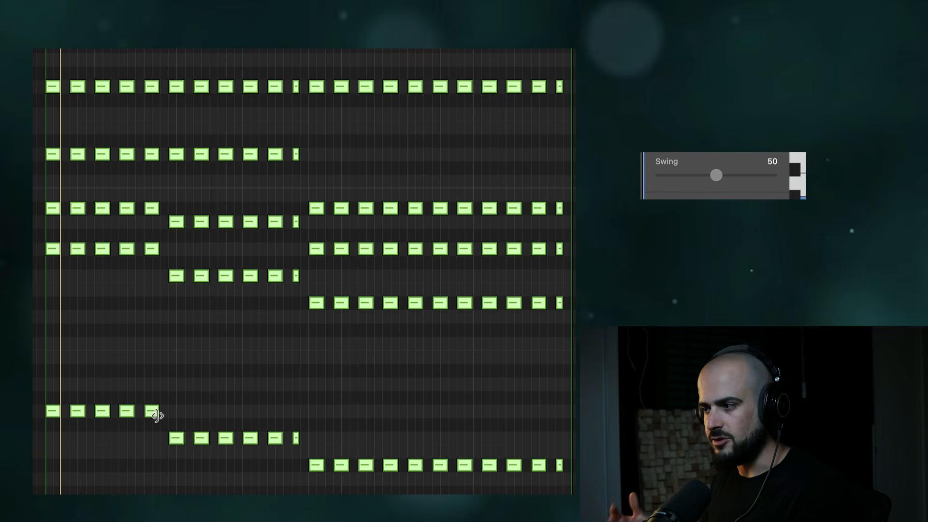
# Increase the swing of all chord notes above 50 and clear the note selection.
pyautogui.moveTo(708, 173); pyautogui.dragTo(732, 175)
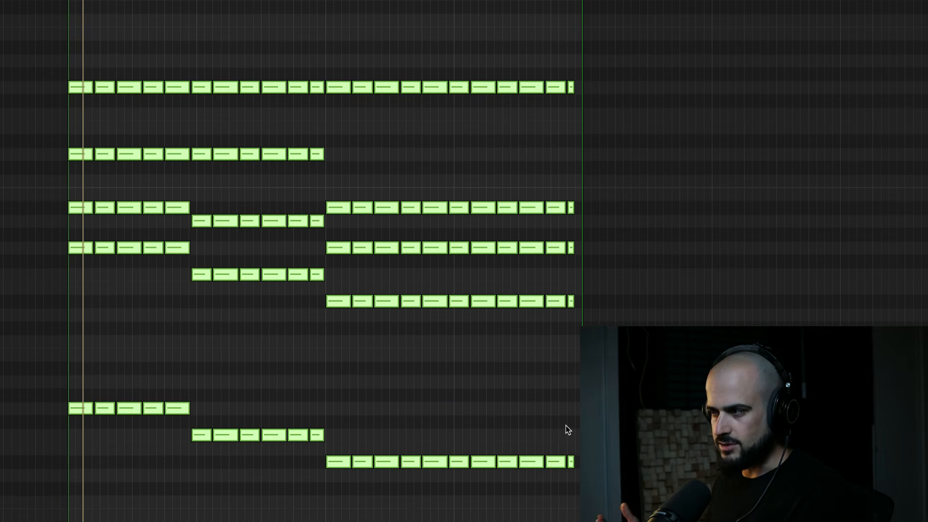
pyautogui.click(604, 425)
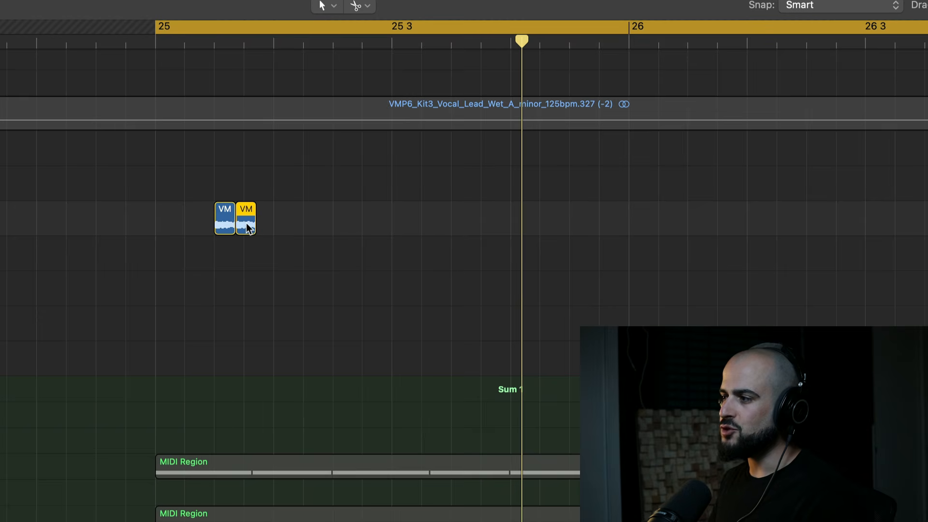
# Place the second vocal chop one beat after the first and duplicate the pair, making four evenly spaced chops across bar 25.
pyautogui.moveTo(247, 227); pyautogui.dragTo(344, 222)
pyautogui.moveTo(403, 220); pyautogui.dragTo(163, 224)
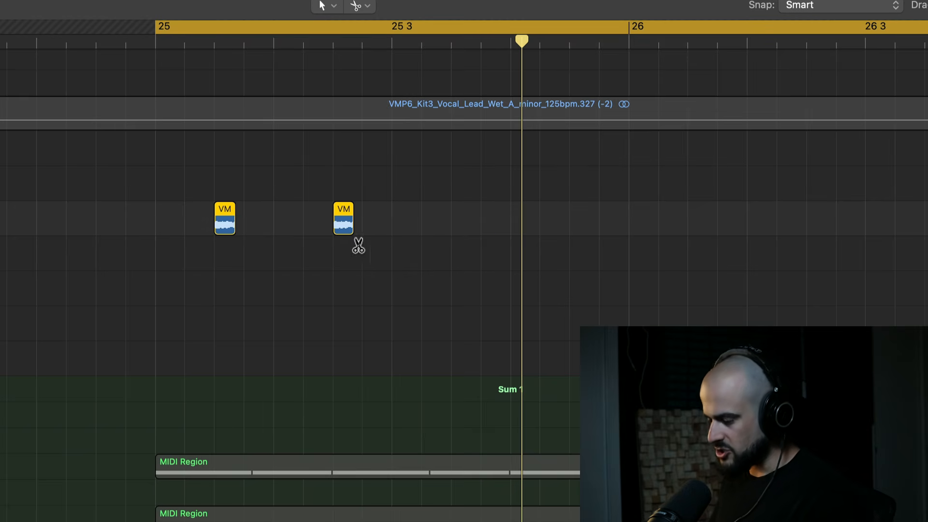
pyautogui.moveTo(359, 246); pyautogui.dragTo(468, 245)
pyautogui.moveTo(696, 217); pyautogui.dragTo(172, 228)
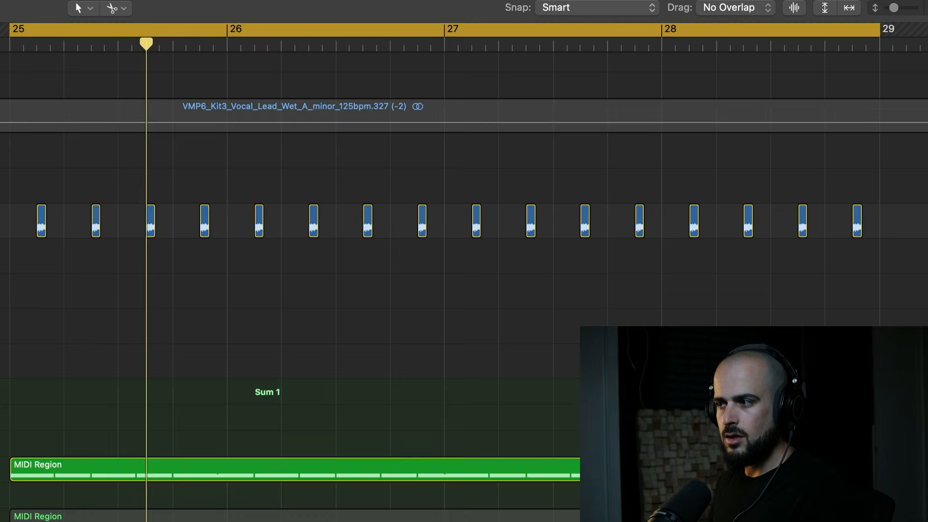
# Play back the arrangement with the vocal chops and listen to the sustained bass line in bars 25 to 28.
pyautogui.press('space')
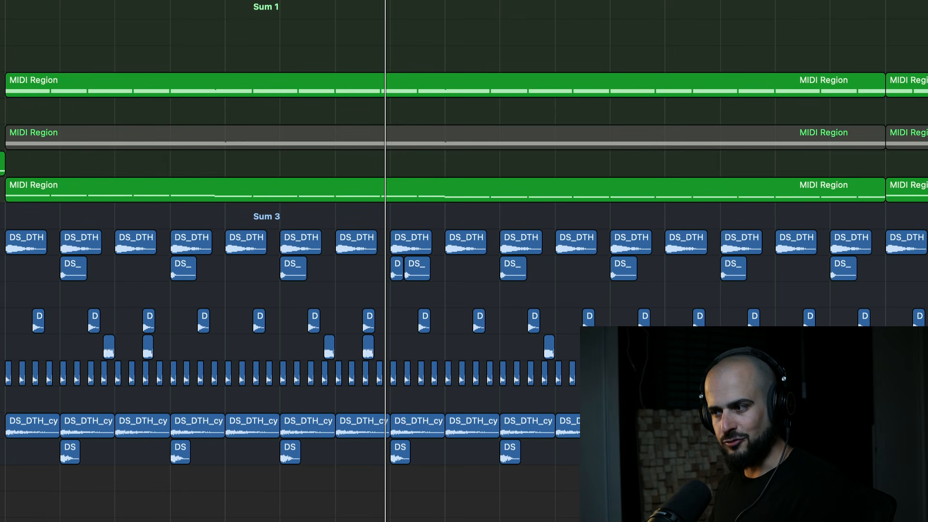
pyautogui.press('space')
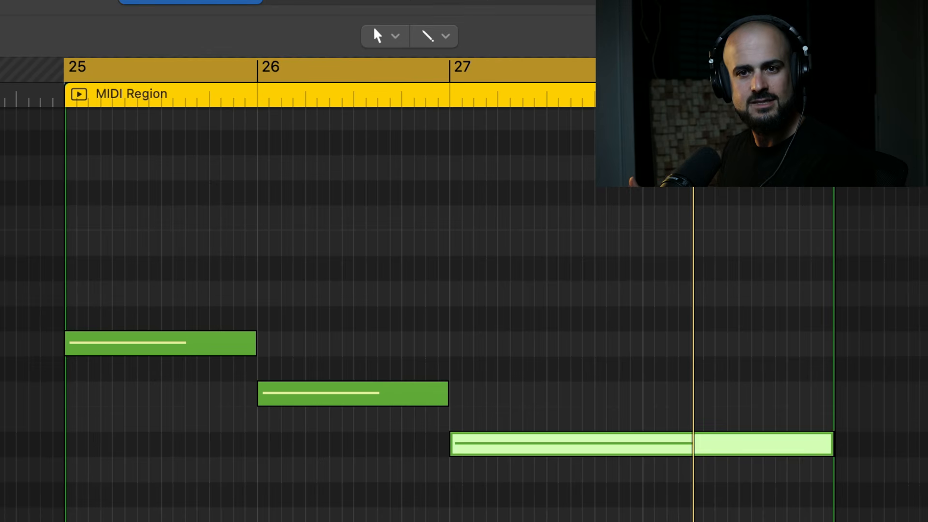
pyautogui.press('space')
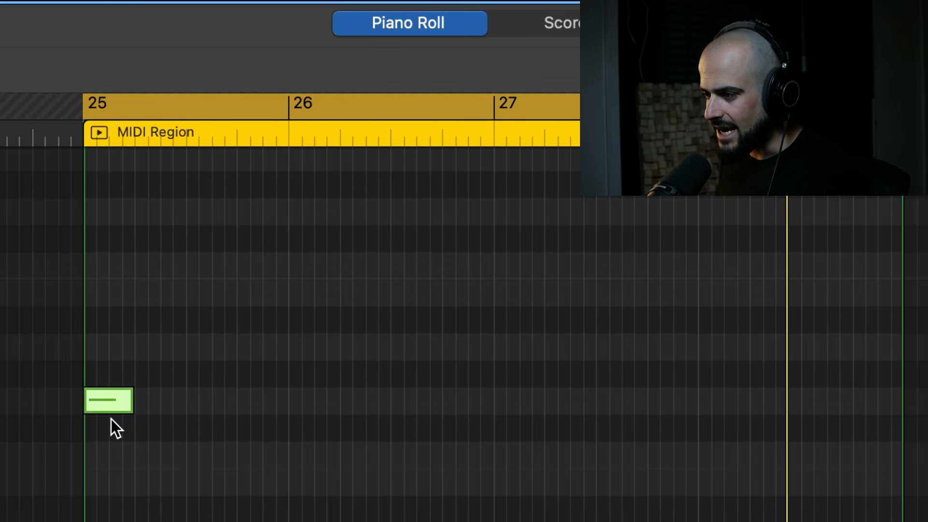
# Build a three-note bass rhythm in bar 25 from end-to-end notes of length 0 1 2 0, trimming the third one at bar 26.
pyautogui.moveTo(134, 407); pyautogui.dragTo(158, 418)
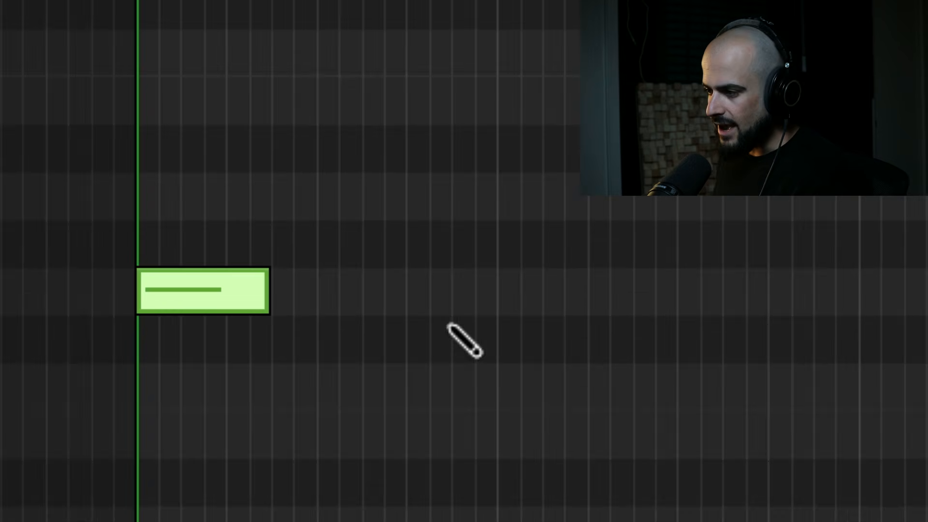
pyautogui.keyDown('super'); pyautogui.click(449, 323); pyautogui.keyUp('super')
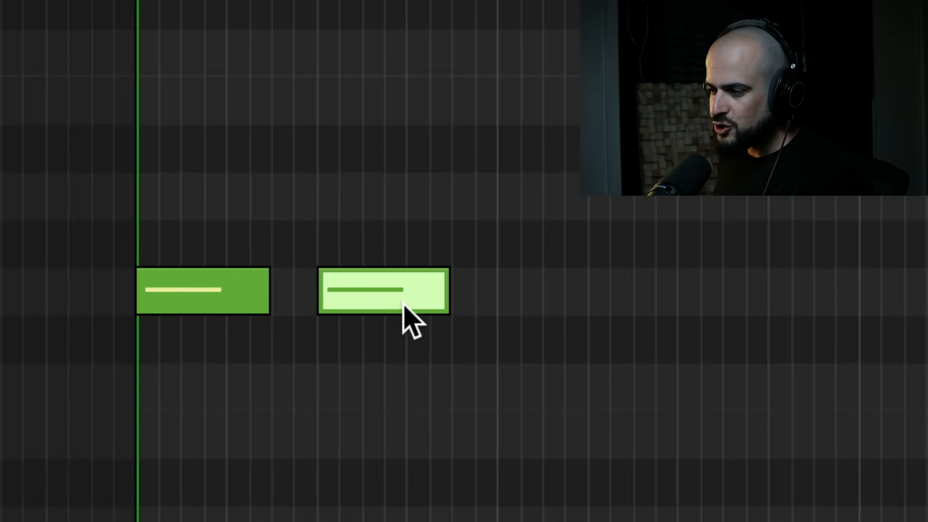
pyautogui.moveTo(403, 303); pyautogui.dragTo(364, 301)
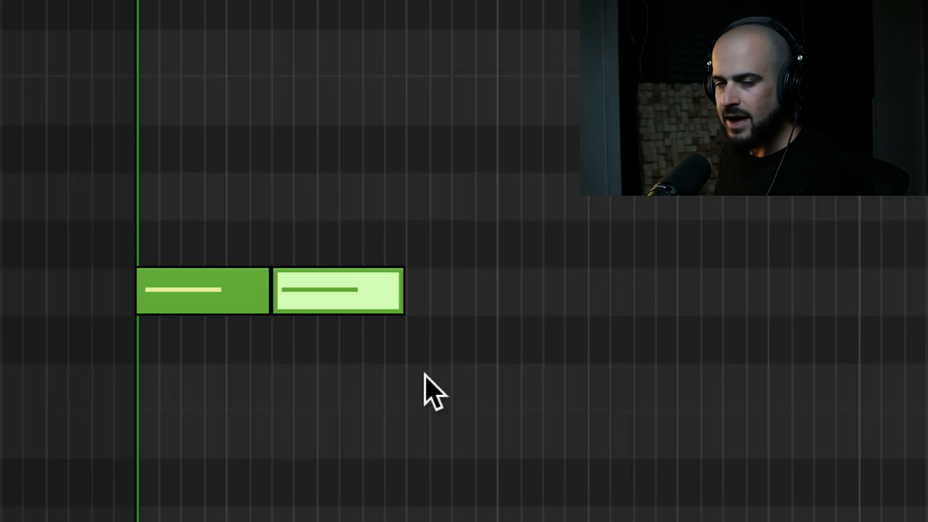
pyautogui.keyDown('super'); pyautogui.click(464, 290); pyautogui.keyUp('super')
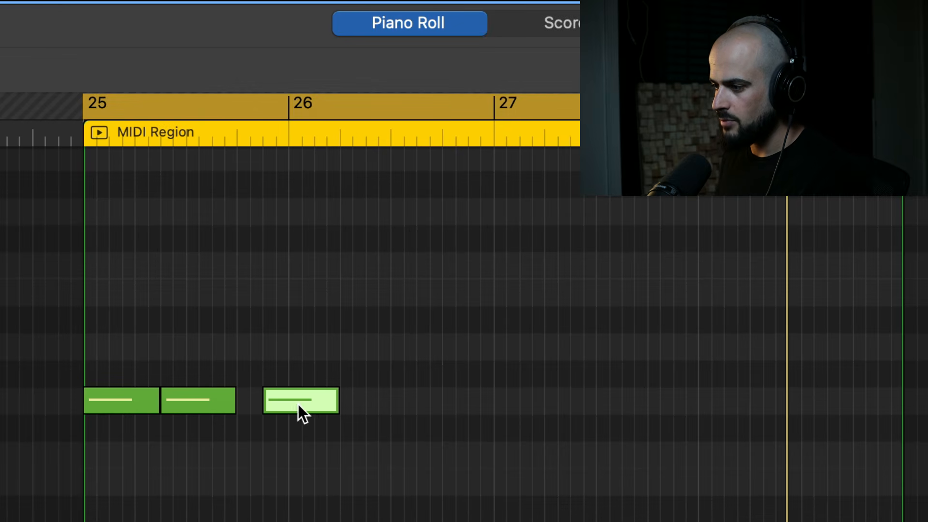
pyautogui.moveTo(298, 404); pyautogui.dragTo(272, 404)
pyautogui.click(283, 440)
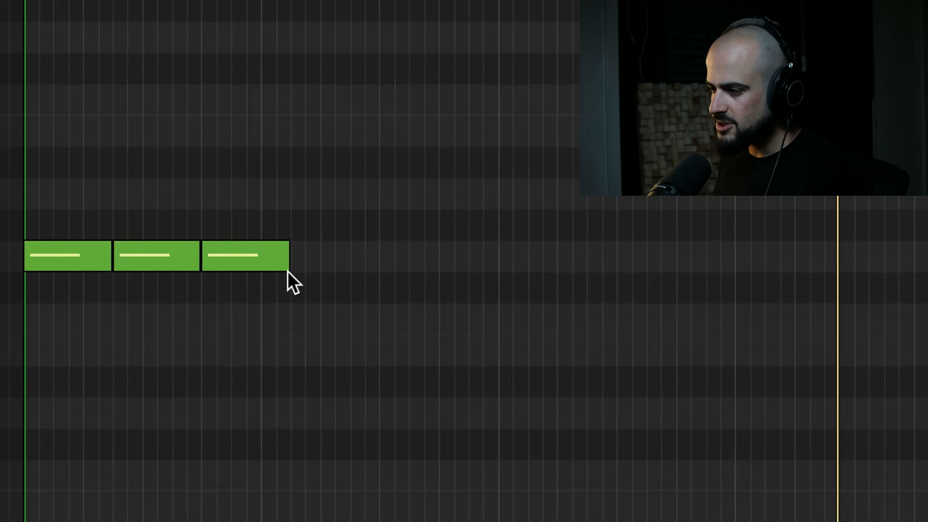
pyautogui.moveTo(285, 266); pyautogui.dragTo(251, 266)
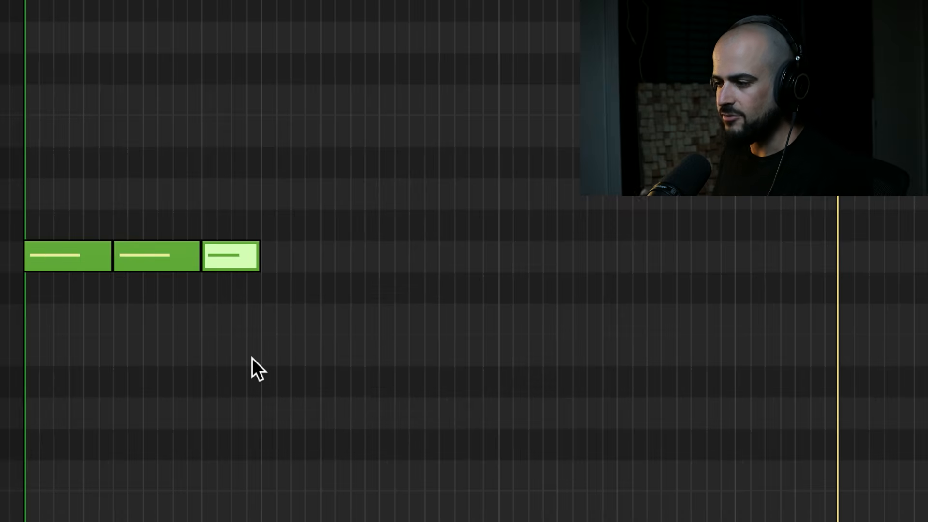
# Repeat the three-note bass rhythm through bar 28, lowering it to F1 in bar 26 and D#1 in bars 27 and 28, and play it.
pyautogui.moveTo(251, 358); pyautogui.dragTo(30, 245)
pyautogui.hotkey('ctrl', 'b')
pyautogui.moveTo(294, 255); pyautogui.dragTo(295, 317)
pyautogui.hotkey('ctrl', 'b')
pyautogui.moveTo(547, 325); pyautogui.dragTo(556, 377)
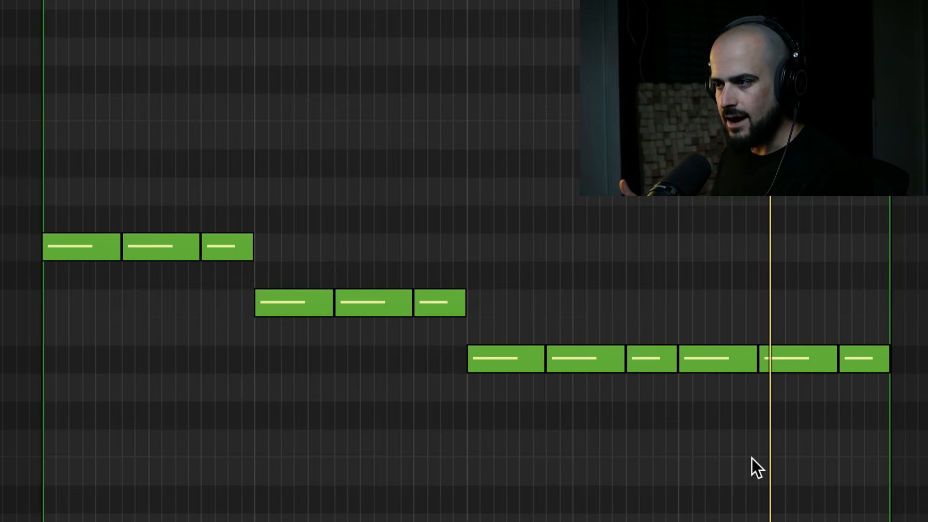
pyautogui.press('space')
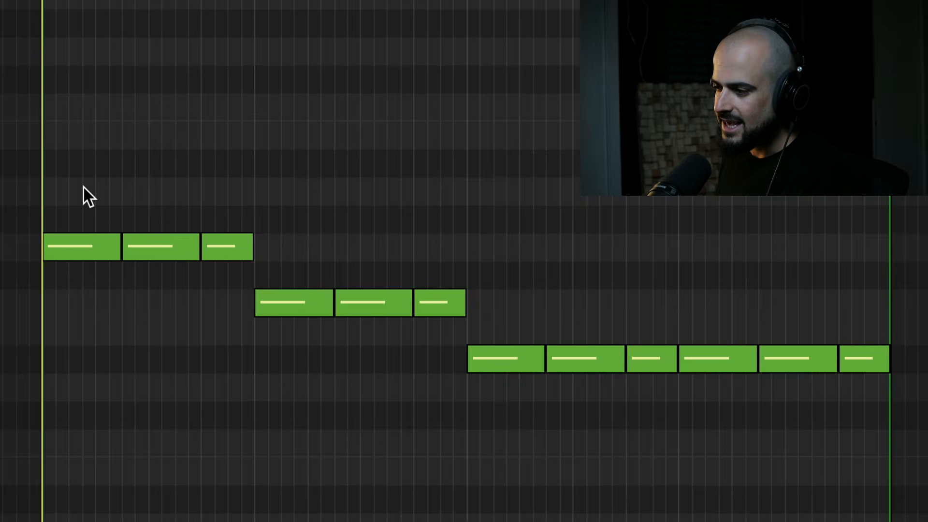
pyautogui.moveTo(83, 187); pyautogui.dragTo(220, 315)
pyautogui.moveTo(299, 241); pyautogui.dragTo(434, 330)
pyautogui.moveTo(497, 326); pyautogui.dragTo(659, 430)
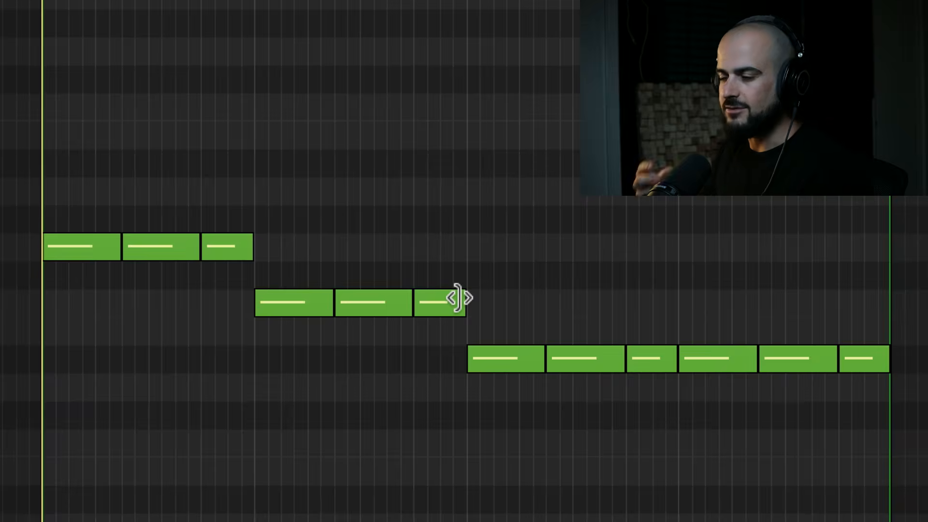
pyautogui.moveTo(460, 298)
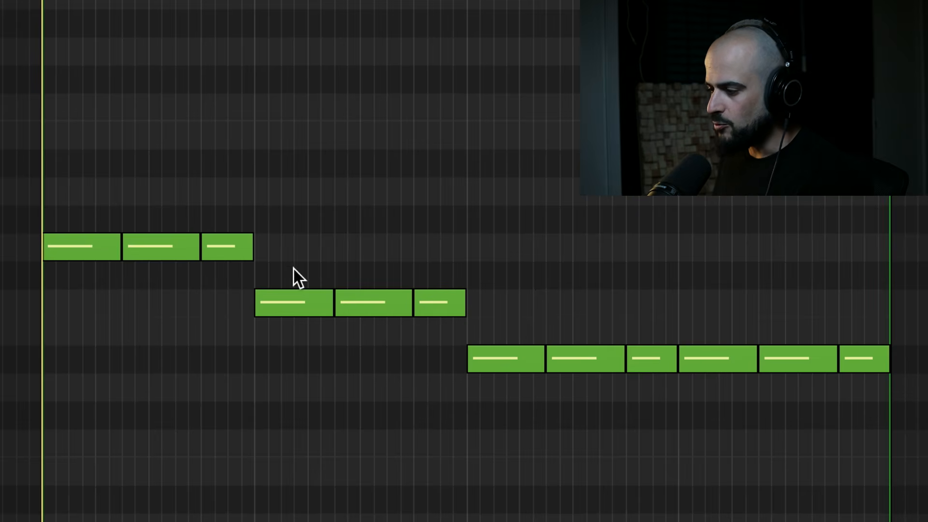
# Shift the F1 bass notes two sixteenths later, extending the preceding note to meet them and trimming the last F1 note to 0 0 2 0.
pyautogui.moveTo(294, 266); pyautogui.dragTo(508, 297)
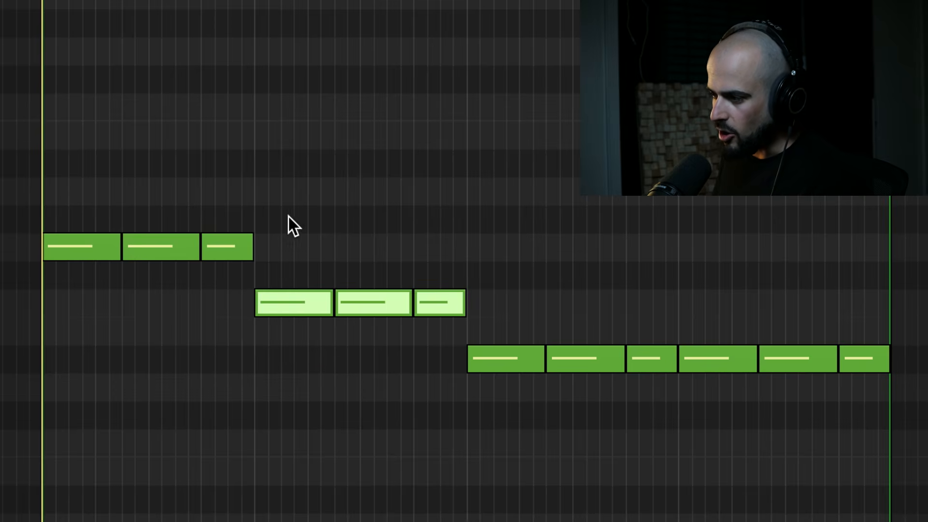
pyautogui.moveTo(290, 302); pyautogui.dragTo(316, 314)
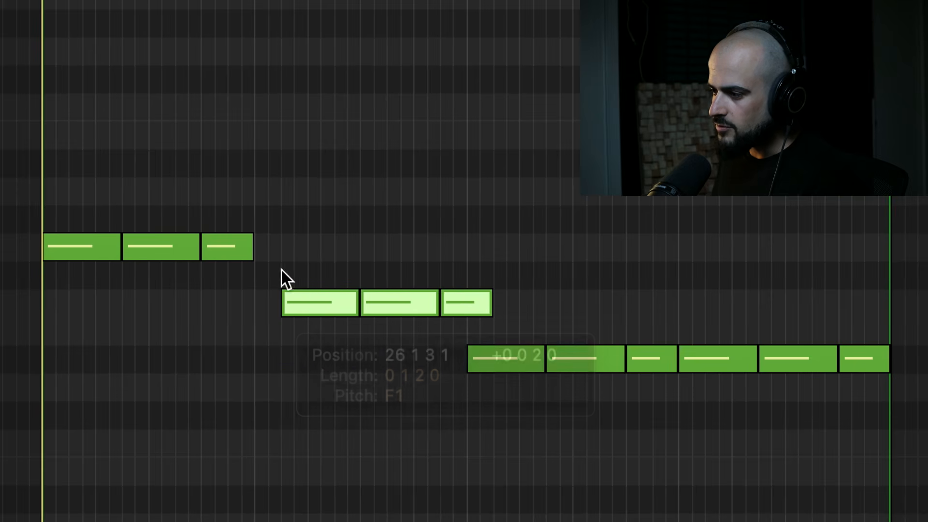
pyautogui.moveTo(250, 252); pyautogui.dragTo(254, 176)
pyautogui.click(256, 283)
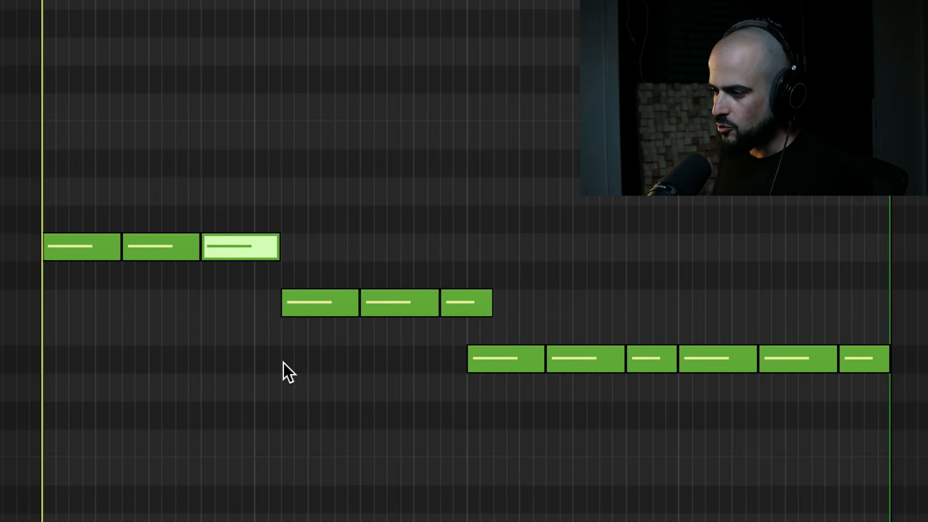
pyautogui.moveTo(489, 308); pyautogui.dragTo(466, 312)
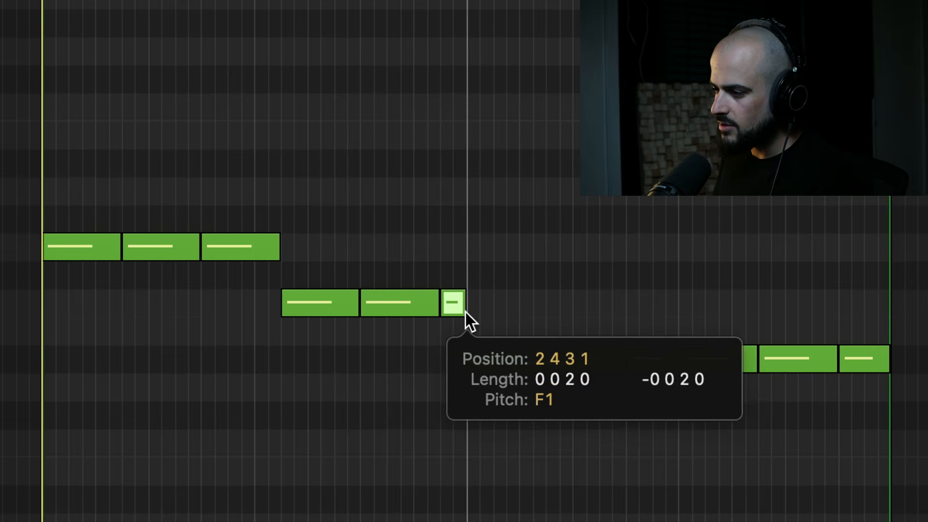
# Shift the last three D#1 bass notes two sixteenths later, fill the gap before them, trim the overhang at bar 29, and play it.
pyautogui.click(466, 375)
pyautogui.moveTo(721, 308); pyautogui.dragTo(922, 447)
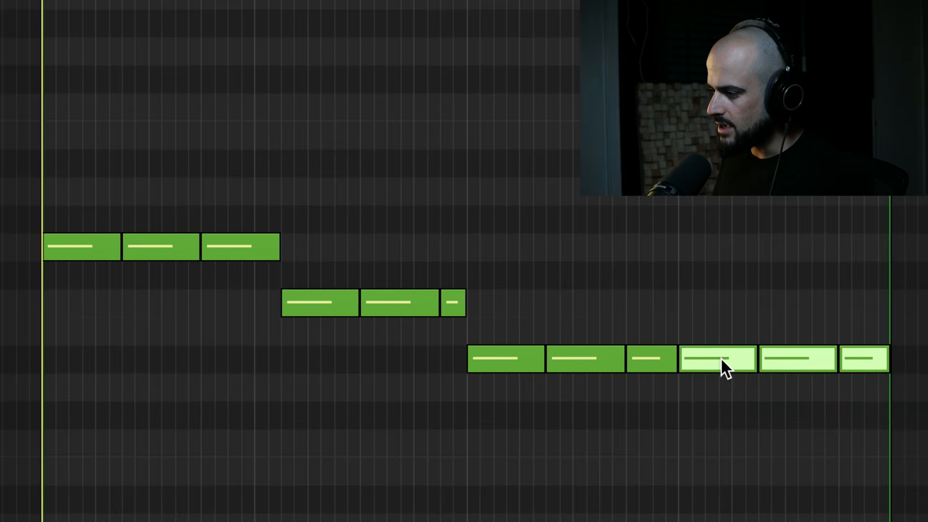
pyautogui.moveTo(720, 358); pyautogui.dragTo(743, 359)
pyautogui.moveTo(915, 361); pyautogui.dragTo(888, 364)
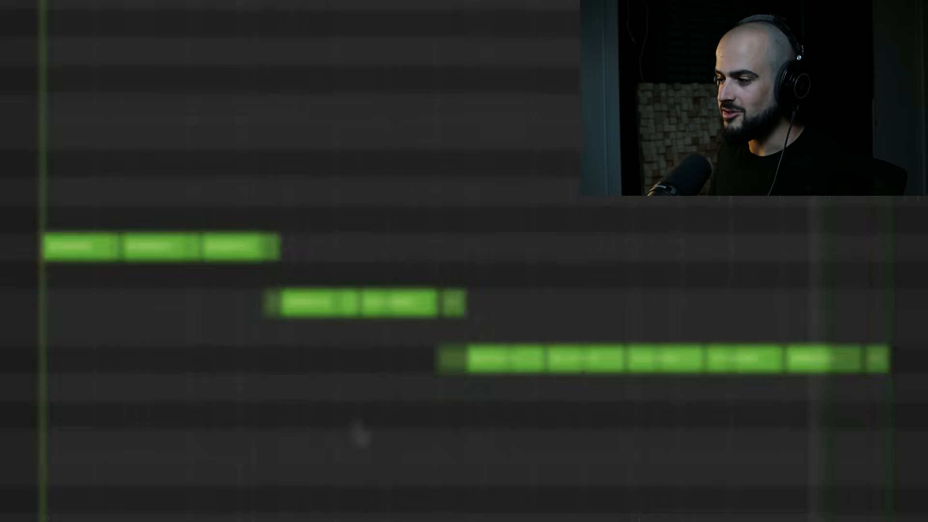
pyautogui.press('space')
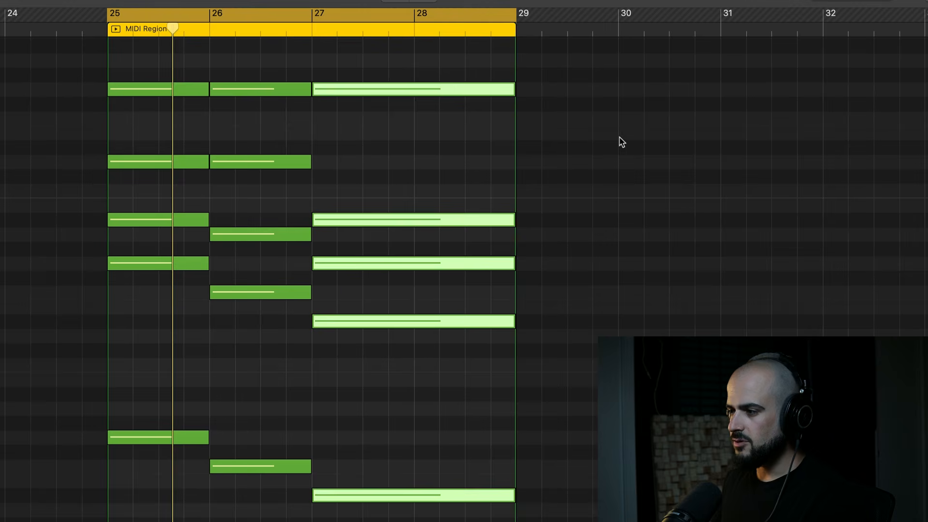
# Play back the sustained chords in bars 25 to 28.
pyautogui.click(618, 142)
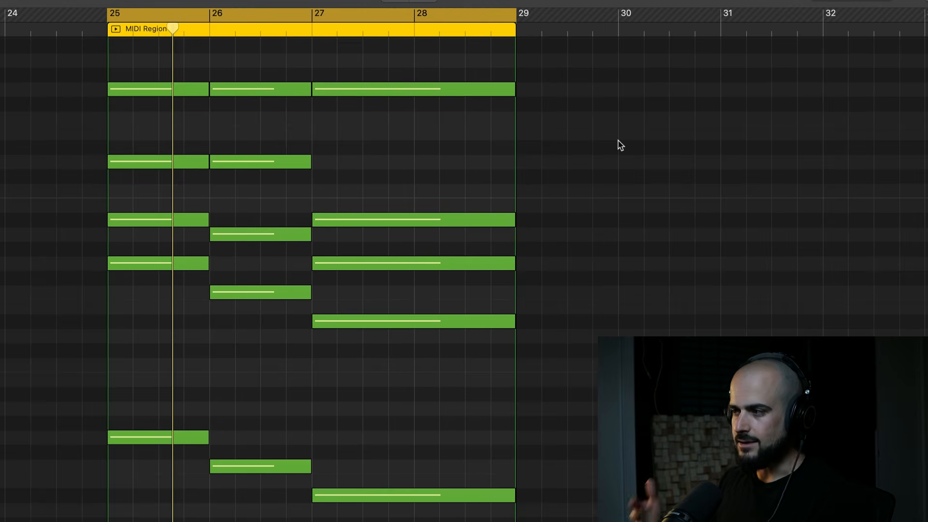
pyautogui.press('space')
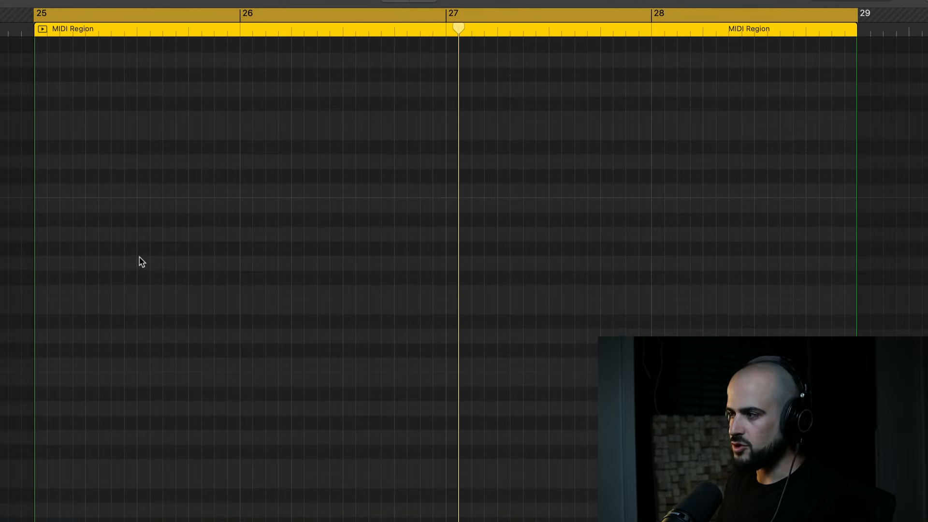
pyautogui.press('space')
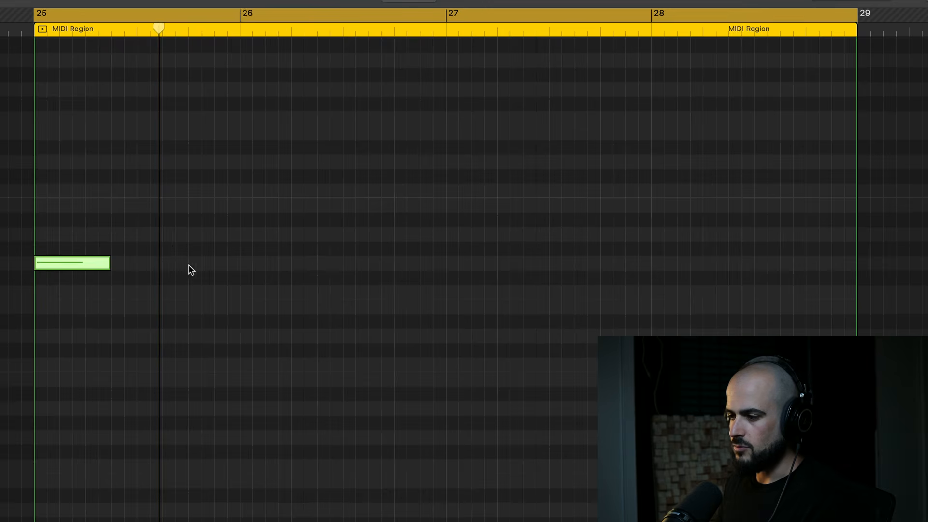
# Complete a three-note rhythm in bar 25, trimming the third note at bar 26, and repeat it in bar 26 on F2.
pyautogui.moveTo(202, 262)
pyautogui.mouseDown()
pyautogui.moveTo(265, 262)
pyautogui.moveTo(240, 263)
pyautogui.mouseUp()
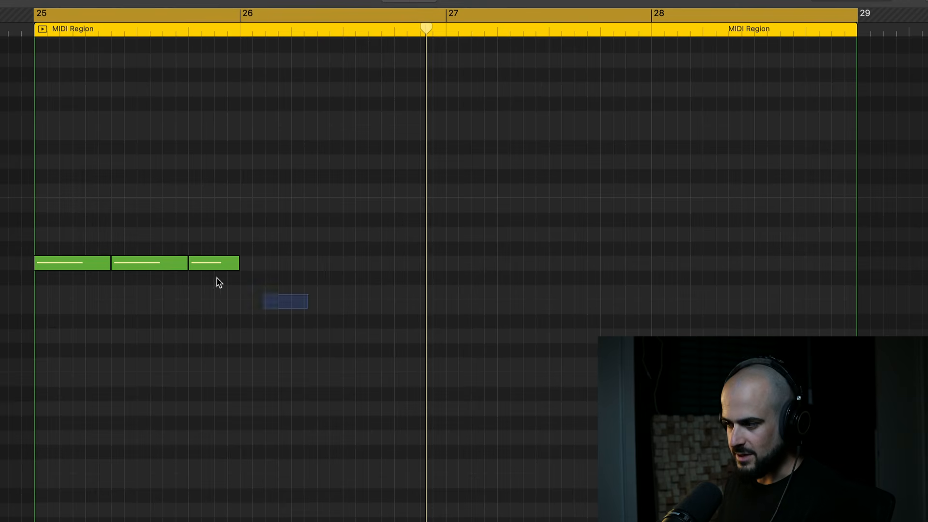
pyautogui.moveTo(216, 278); pyautogui.dragTo(72, 247)
pyautogui.press('super+r')
pyautogui.moveTo(265, 264); pyautogui.dragTo(265, 294)
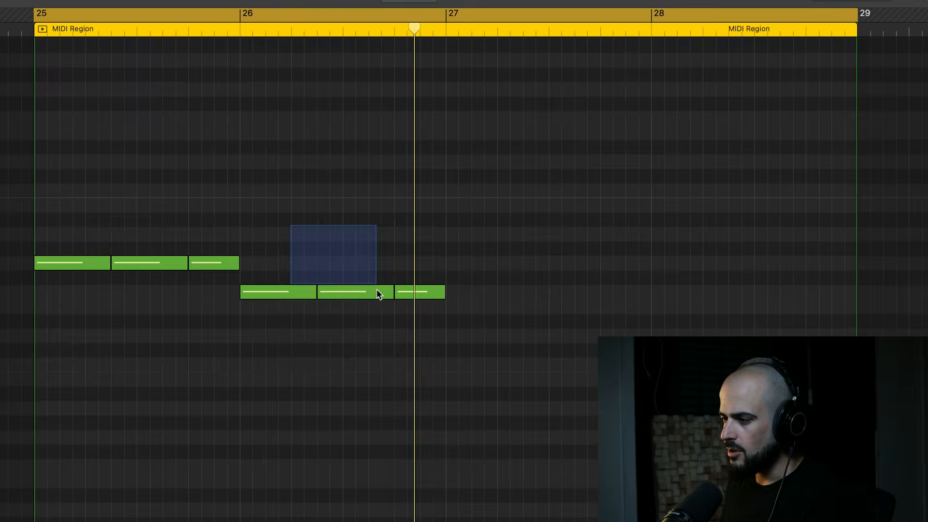
# Split the first two F2 notes in bar 26 into four equal shorter notes and play the pattern.
pyautogui.moveTo(376, 290); pyautogui.dragTo(376, 292)
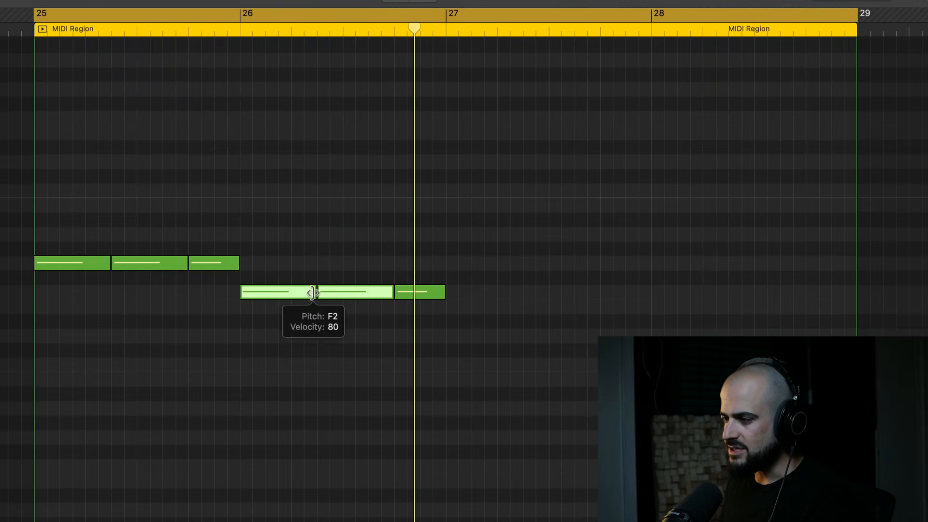
pyautogui.moveTo(313, 293); pyautogui.dragTo(276, 294)
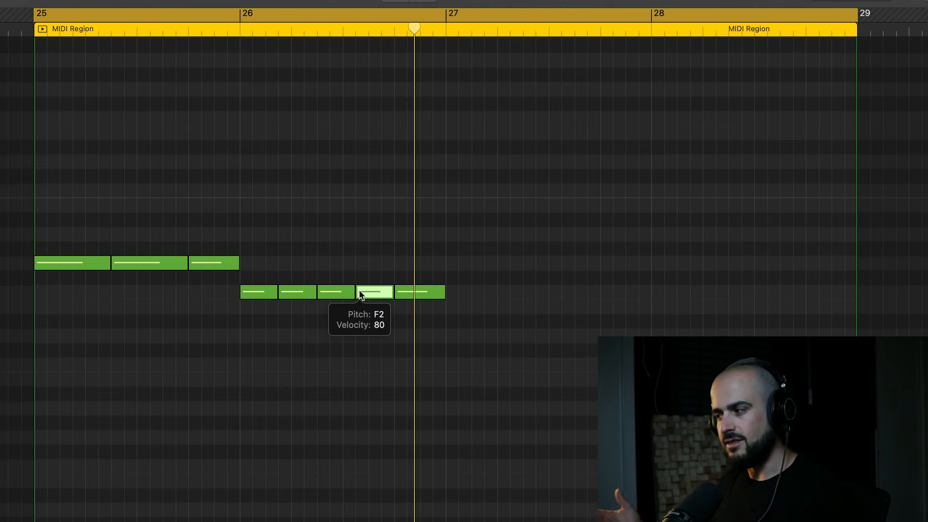
pyautogui.press('space')
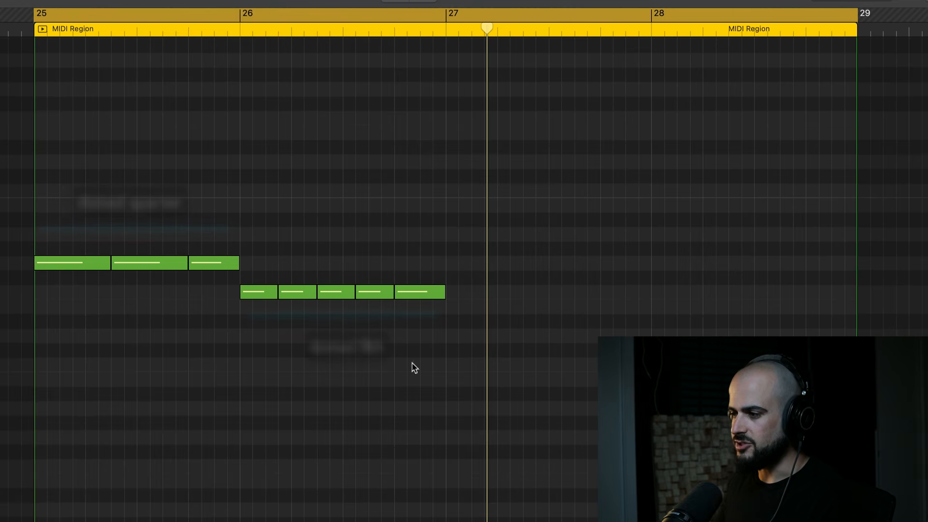
# Copy the whole two-bar pattern and paste it at bar 27.
pyautogui.press(',')
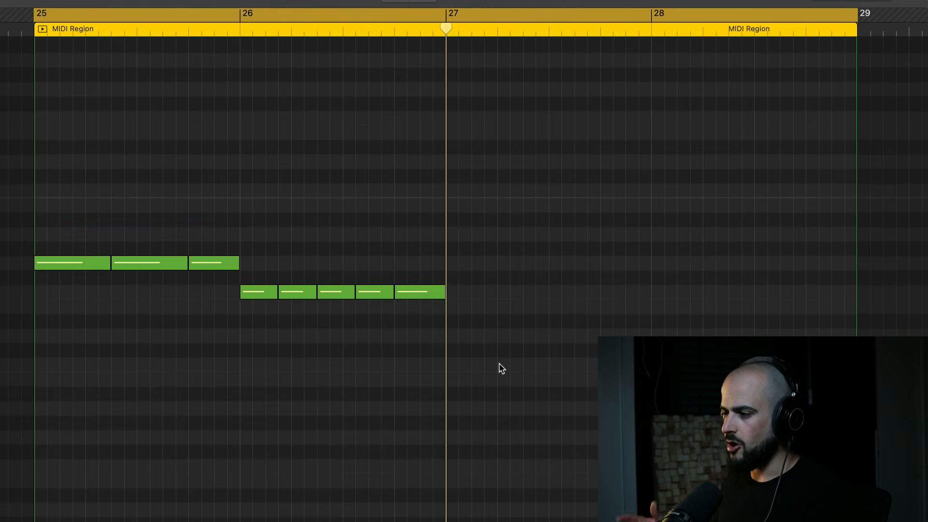
pyautogui.press('super+a')
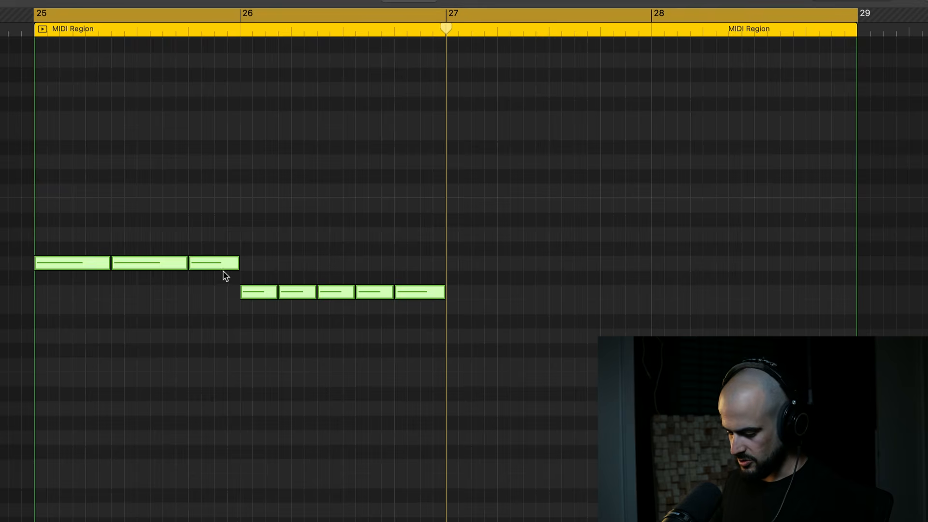
pyautogui.press('super+v')
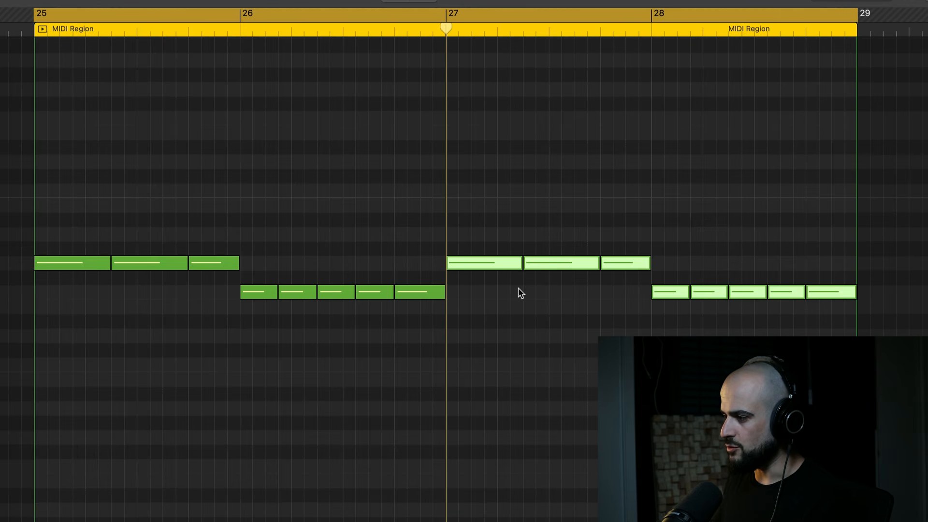
# Lower the notes in bars 27 and 28 to D#2 and raise the last note of bar 26 by seven semitones.
pyautogui.moveTo(482, 263); pyautogui.dragTo(484, 324)
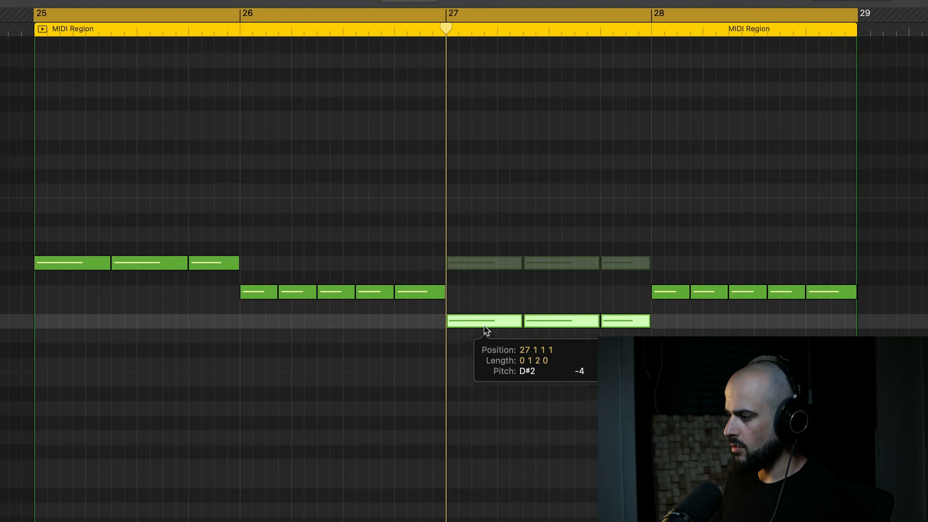
pyautogui.moveTo(680, 264); pyautogui.dragTo(857, 320)
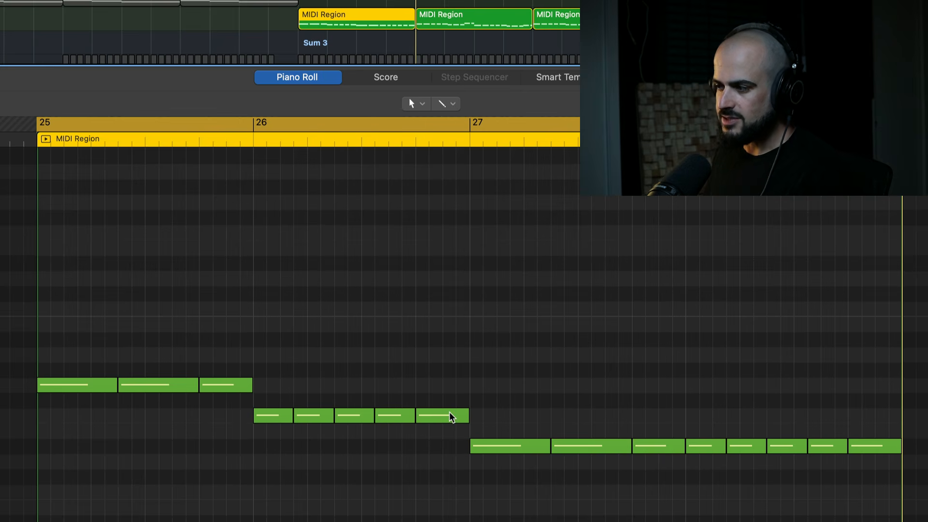
pyautogui.moveTo(444, 416); pyautogui.dragTo(442, 309)
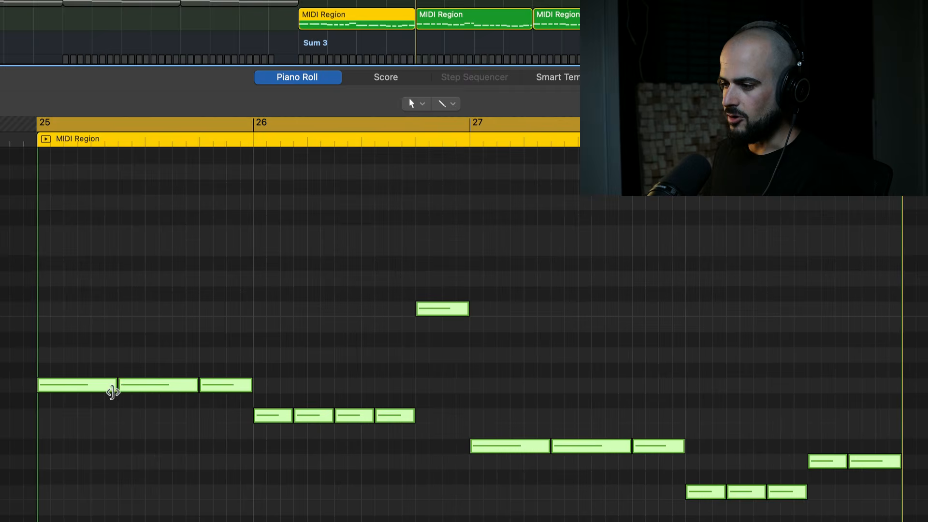
# Shorten all the notes slightly to leave gaps between them and increase their quantize Swing.
pyautogui.moveTo(114, 389); pyautogui.dragTo(103, 393)
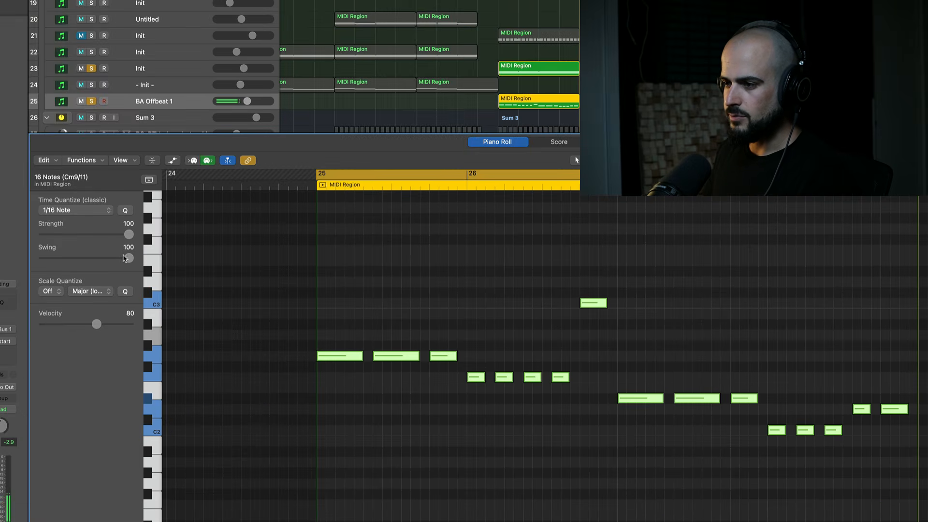
pyautogui.moveTo(128, 260); pyautogui.dragTo(30, 260)
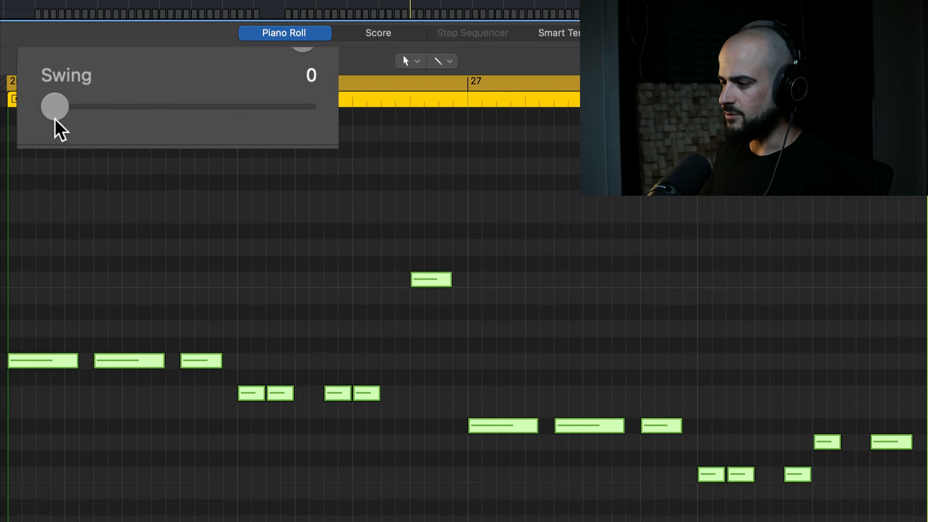
pyautogui.moveTo(55, 119); pyautogui.dragTo(170, 126)
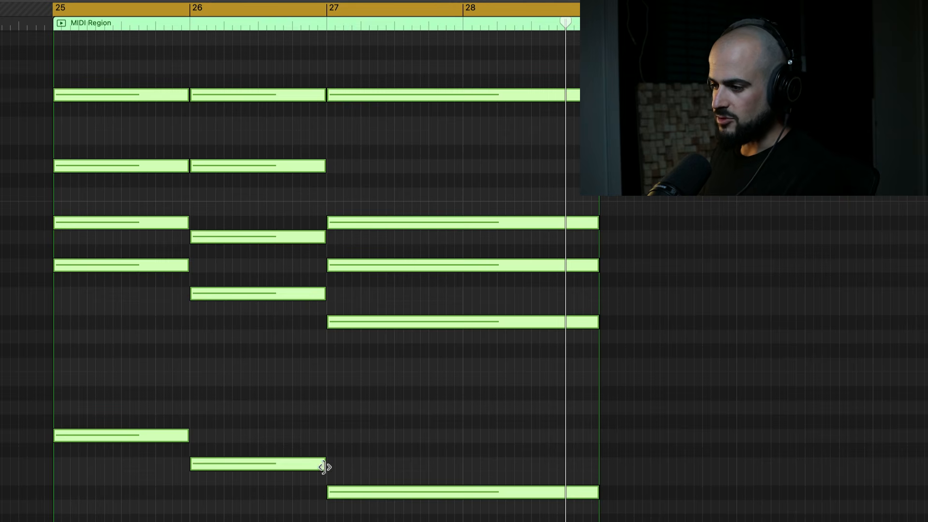
# Shorten all the sustained chords in bars 25, 26 and 27 to a length of 0 0 2 0.
pyautogui.moveTo(325, 467); pyautogui.dragTo(205, 479)
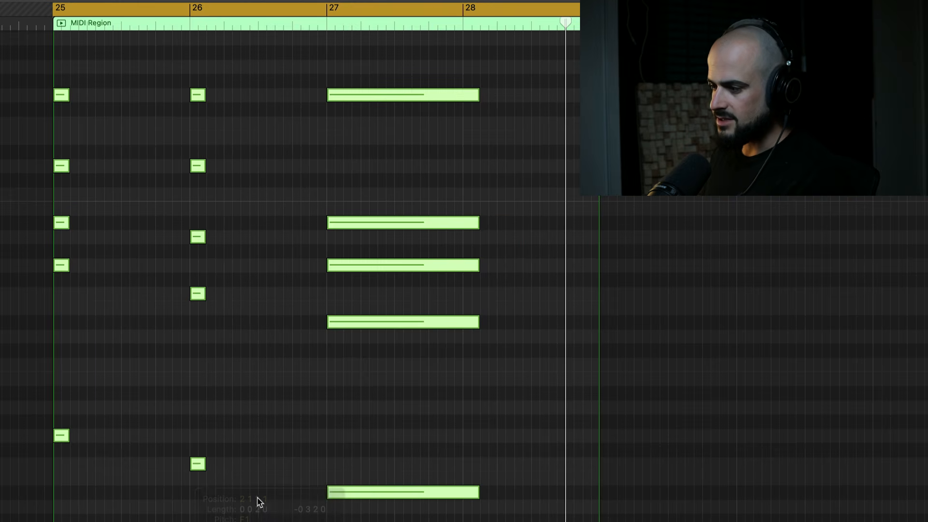
pyautogui.moveTo(477, 95); pyautogui.dragTo(342, 95)
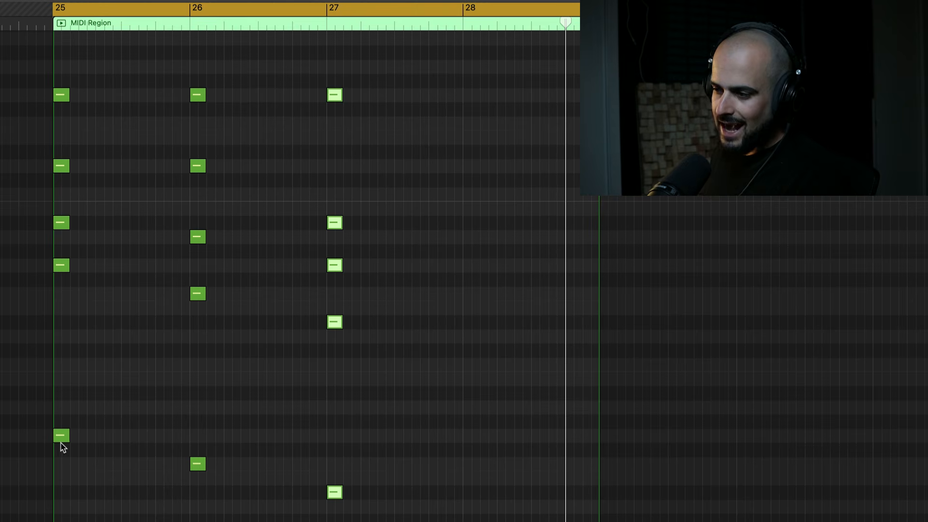
pyautogui.click(183, 7)
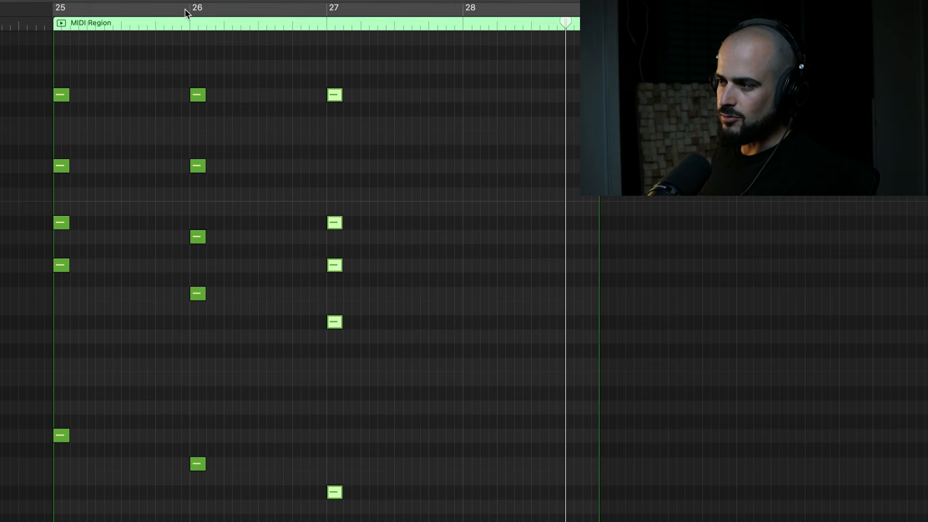
pyautogui.moveTo(187, 8); pyautogui.dragTo(52, 17)
# Repeat the short chords end to end every two sixteenths through bar 28 and play them.
pyautogui.moveTo(406, 521); pyautogui.dragTo(99, 96)
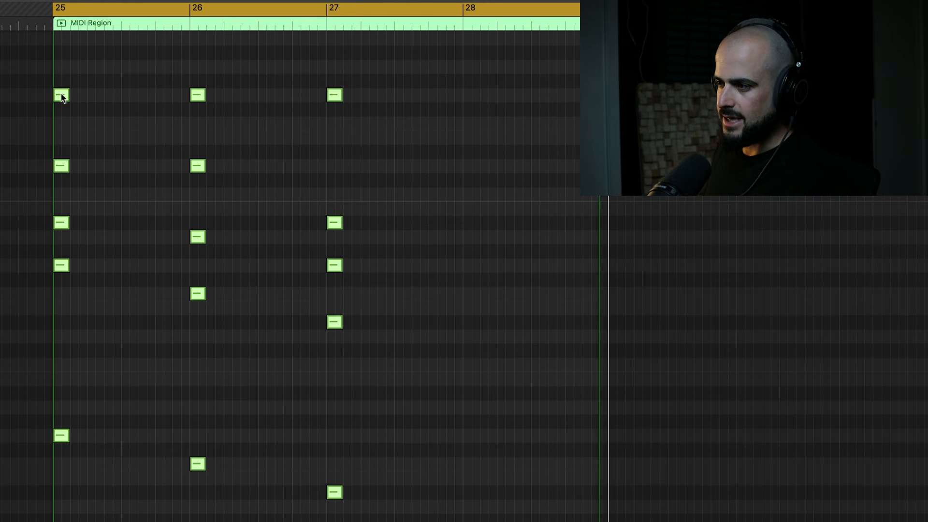
pyautogui.moveTo(95, 96); pyautogui.dragTo(127, 99)
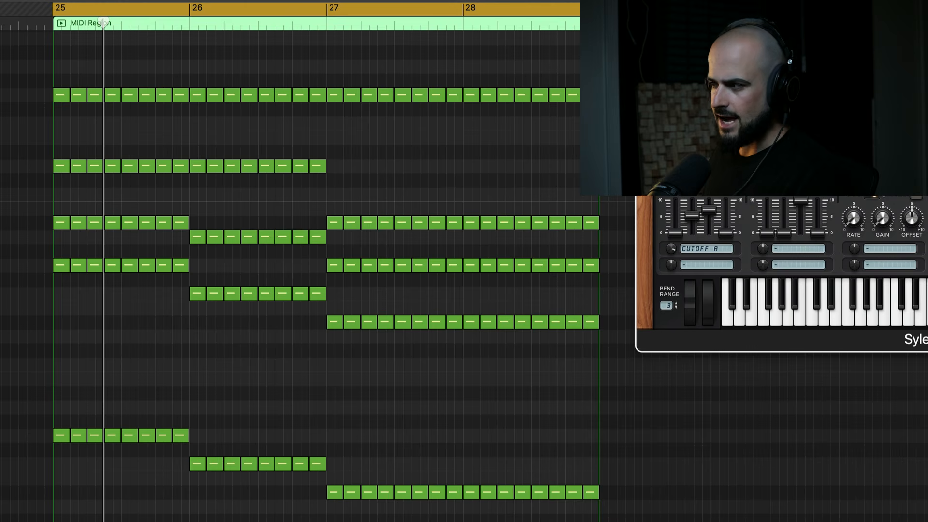
pyautogui.press('space')
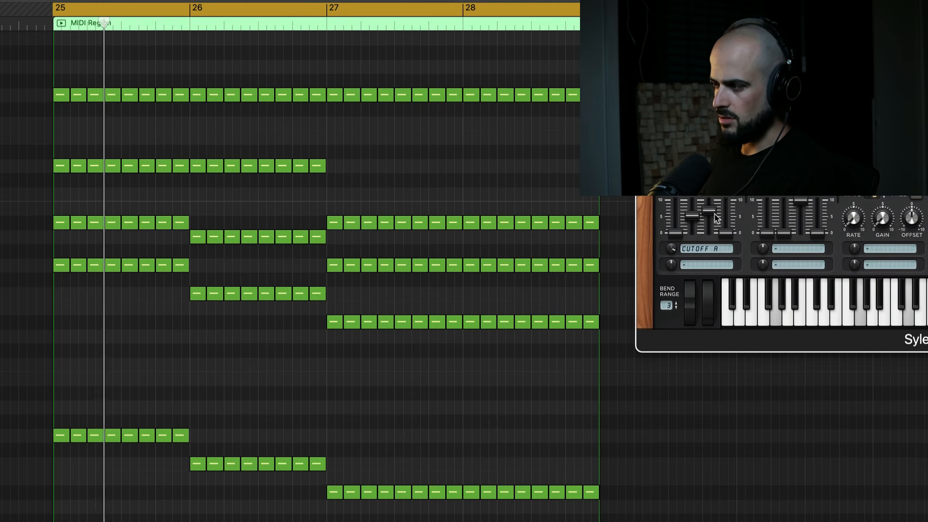
# Lower the sustain of the synth's Cutoff A envelope and raise the Kickstart 2 mix to 92%, checking with playback.
pyautogui.moveTo(715, 214); pyautogui.dragTo(726, 315)
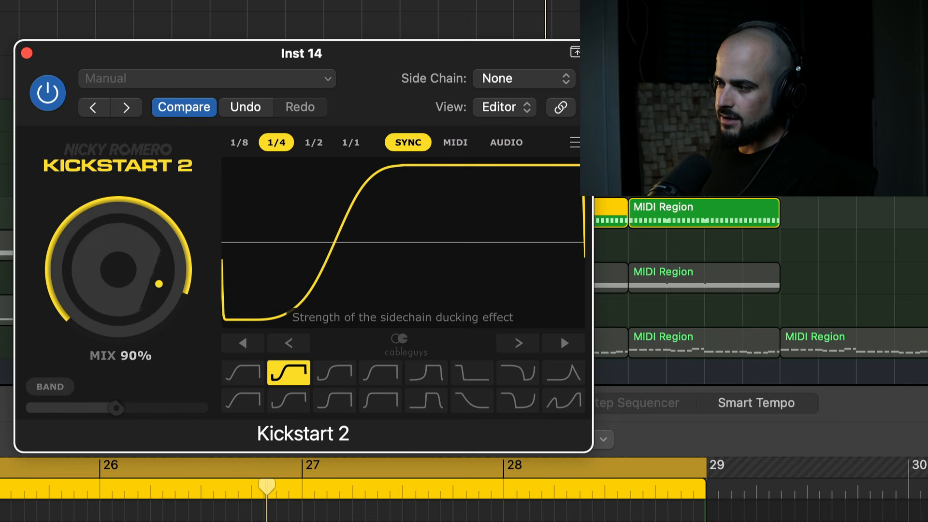
pyautogui.moveTo(140, 263); pyautogui.dragTo(139, 261)
pyautogui.press('space')
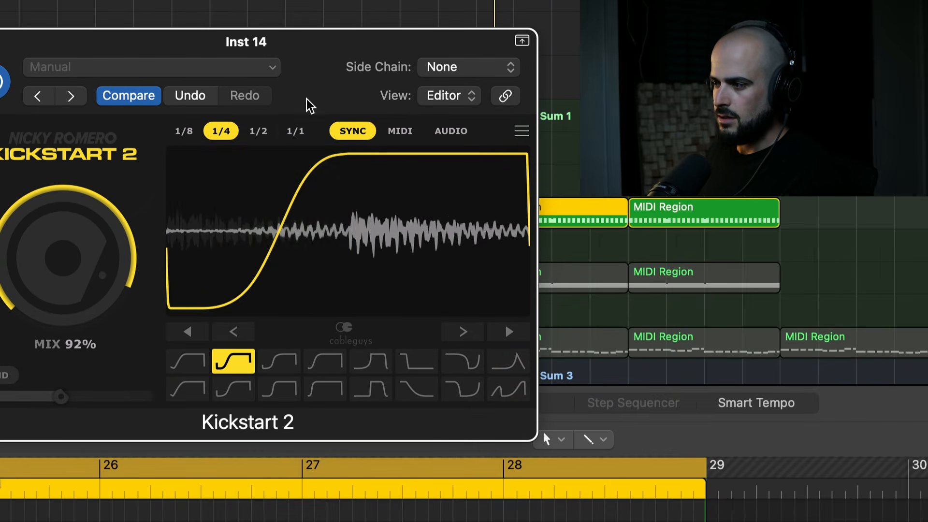
pyautogui.moveTo(80, 271); pyautogui.dragTo(79, 260)
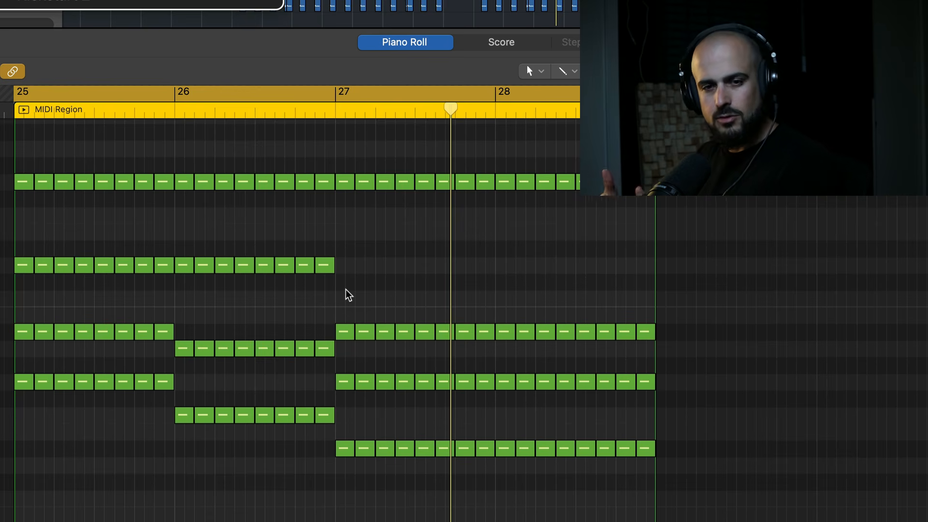
pyautogui.press('space')
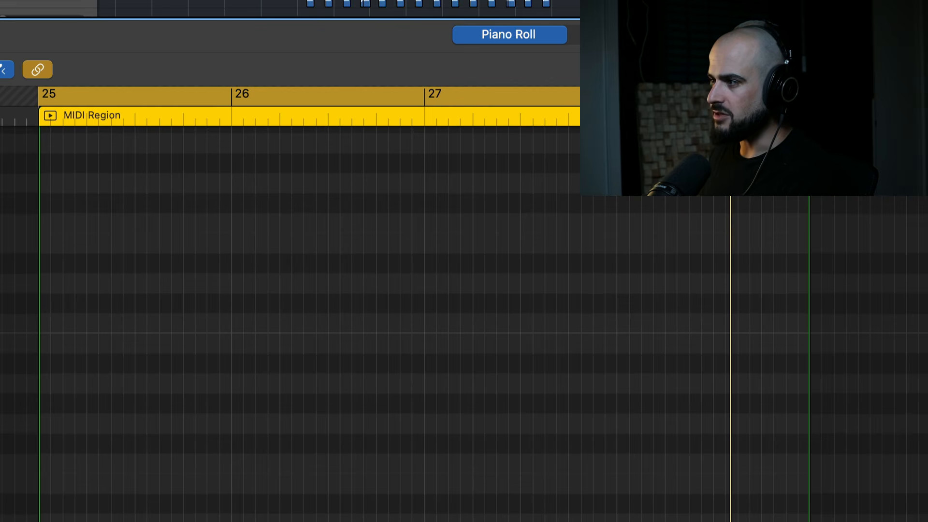
# Build a new rhythm from two quarter notes followed by three-sixteenth notes, and extend it through bar 28 with varied pitches.
pyautogui.click(58, 423)
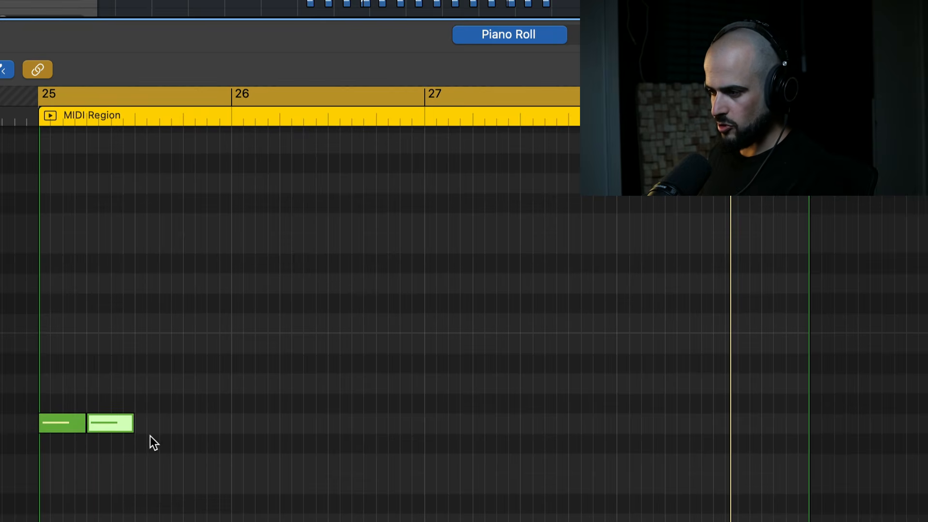
pyautogui.press('space')
pyautogui.moveTo(150, 423); pyautogui.dragTo(129, 436)
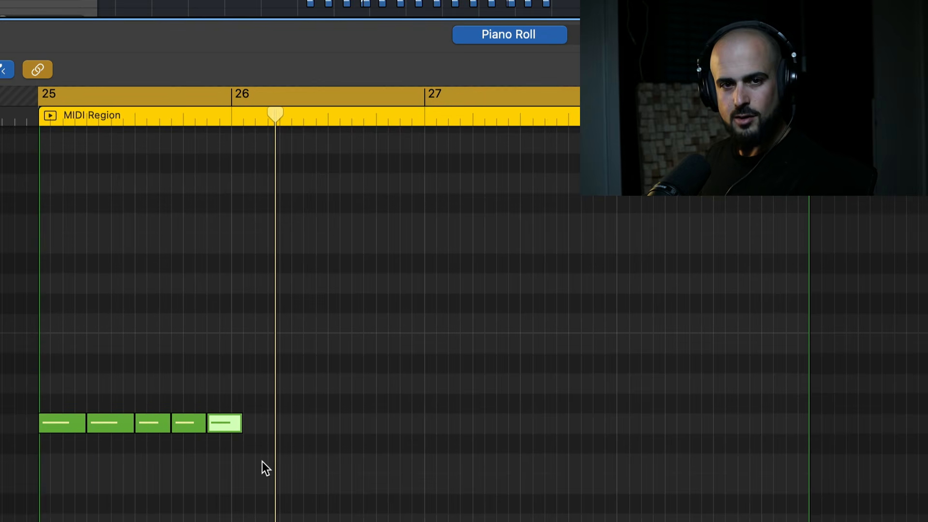
pyautogui.moveTo(378, 283); pyautogui.dragTo(379, 365)
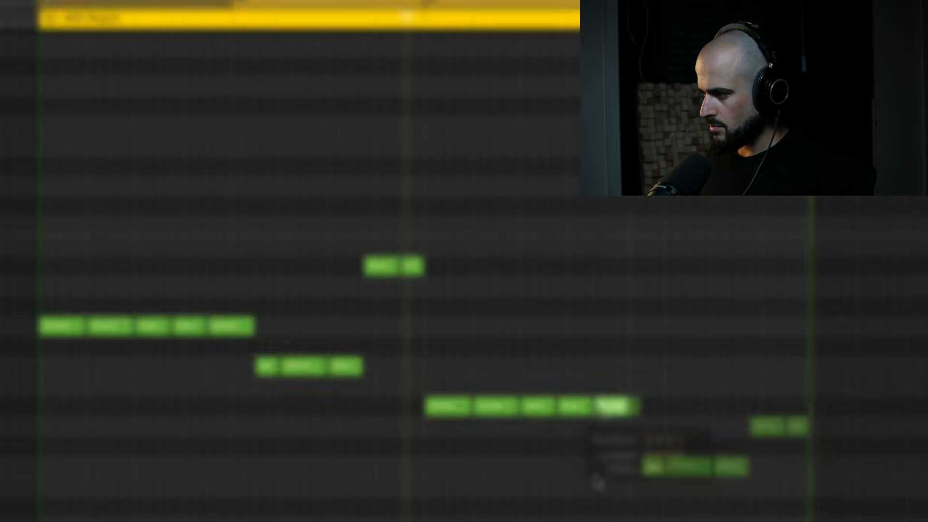